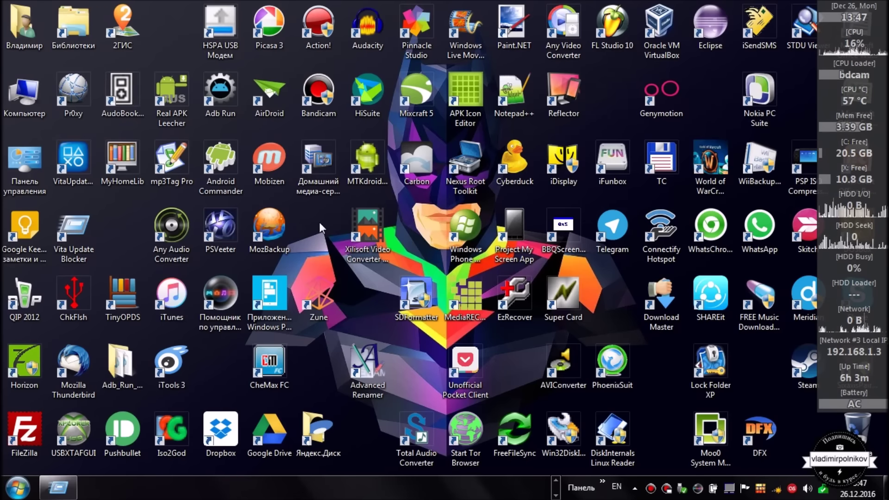
Launch MyPhoneExplorer and dismiss its new-version notice.
key("alt+space")
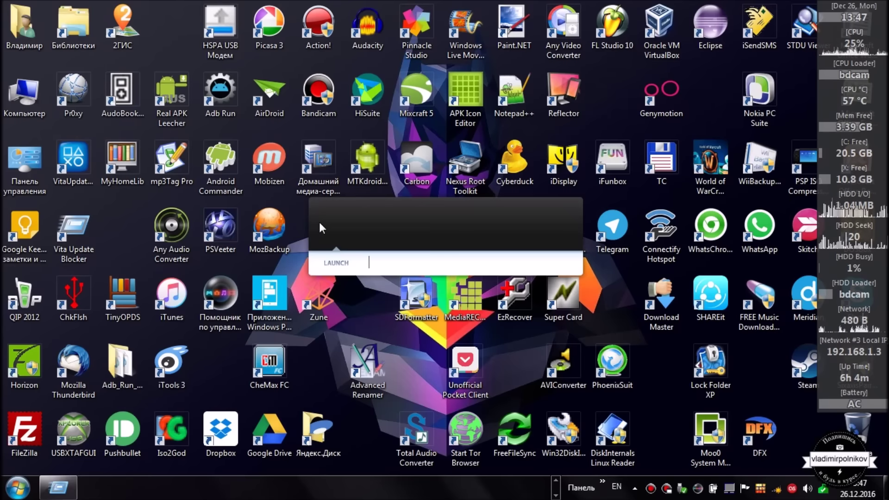
type("My")
key("Return")
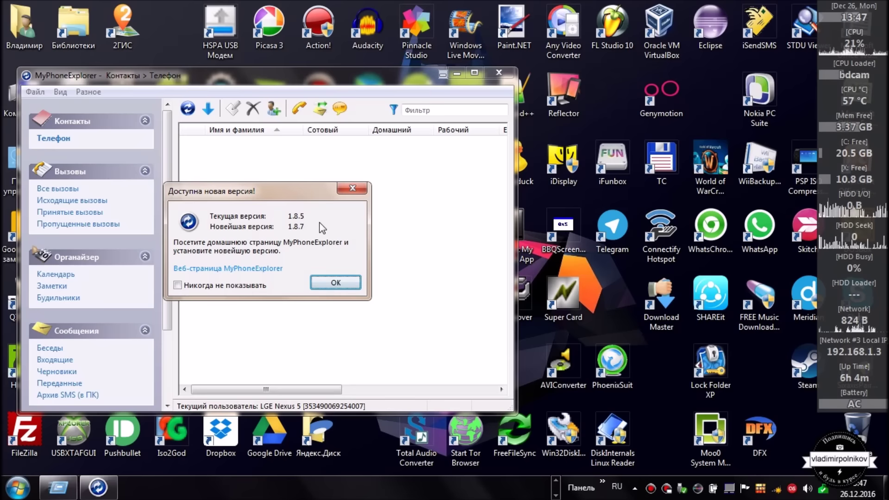
left_click(331, 284)
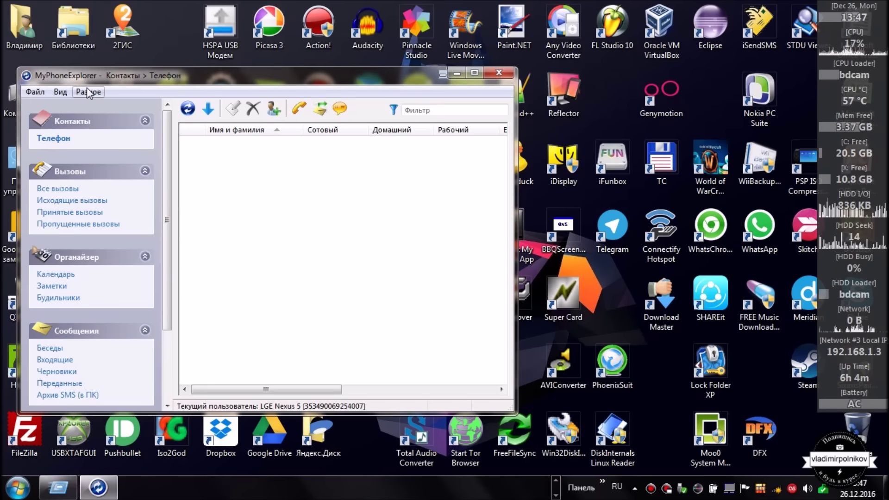
Open the phone screen view from MyPhoneExplorer and move its window aside to clear the desktop.
left_click(89, 93)
left_click(144, 121)
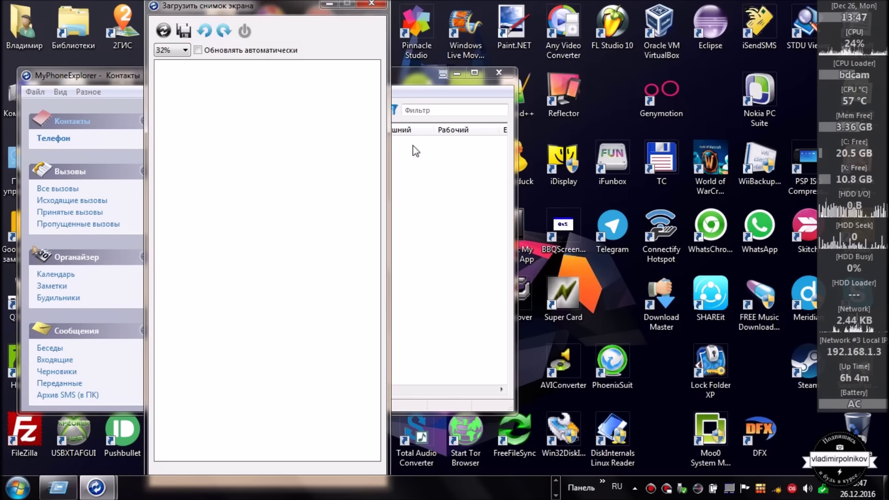
left_click(499, 74)
left_click_drag(250, 11, 730, 13)
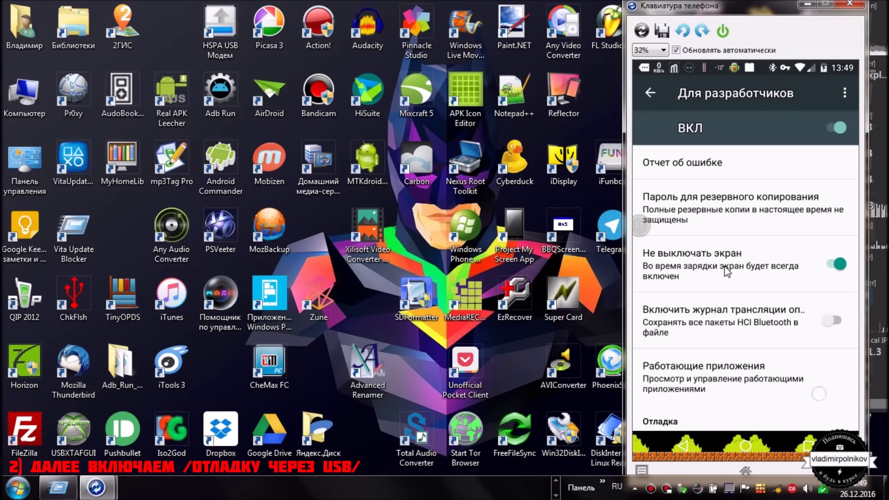
Display the phone's Wi-Fi IP in the mirrored ADB wireless by Henry app, and close the phone view and MyPhoneExplorer.
scroll(727, 272, "down", 5)
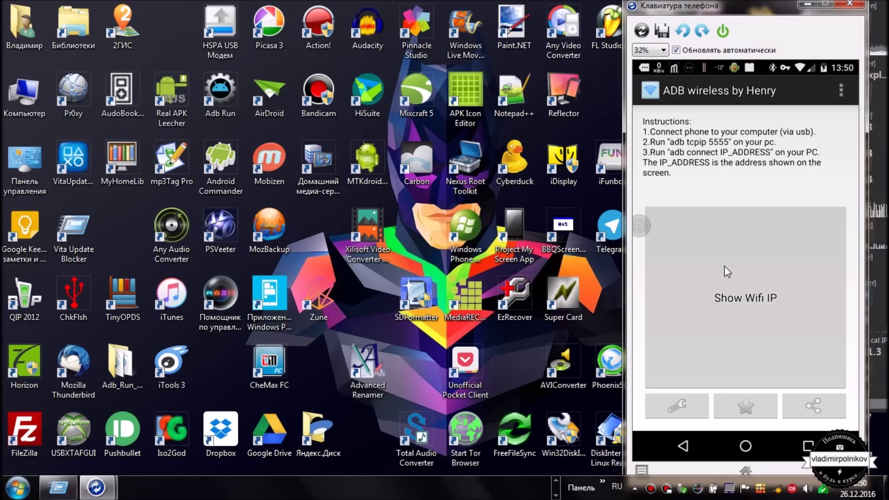
left_click(725, 266)
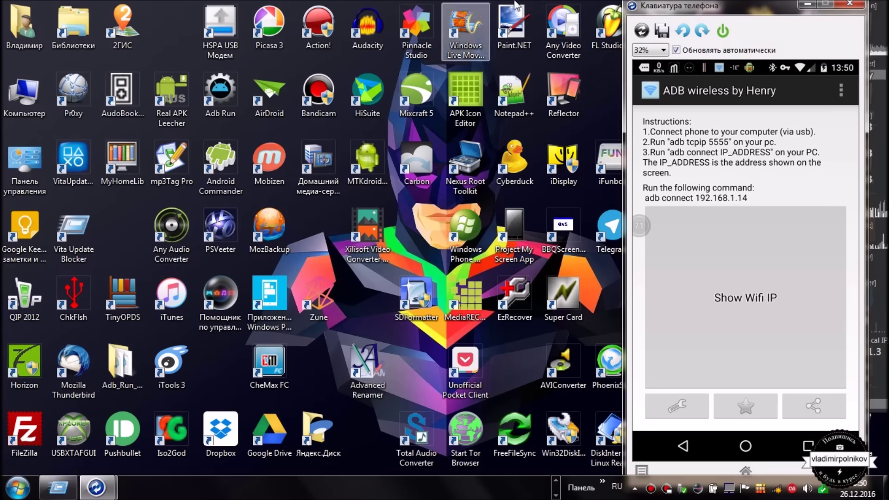
left_click(852, 5)
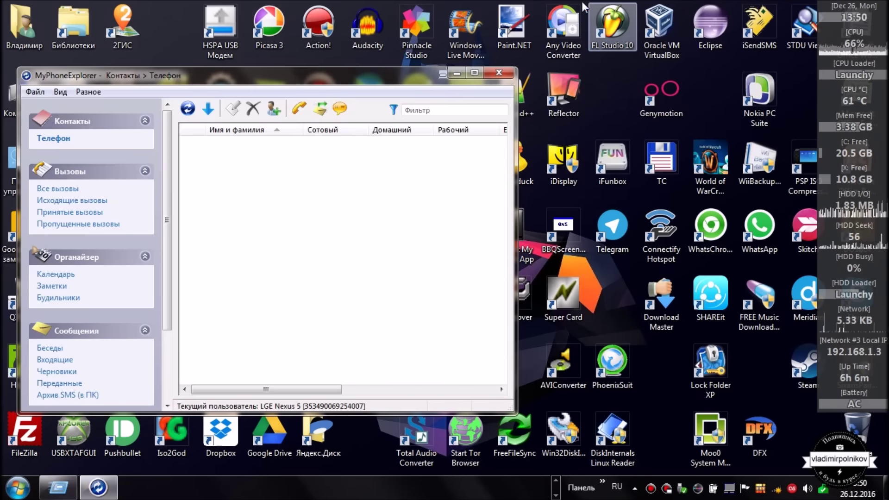
left_click(499, 72)
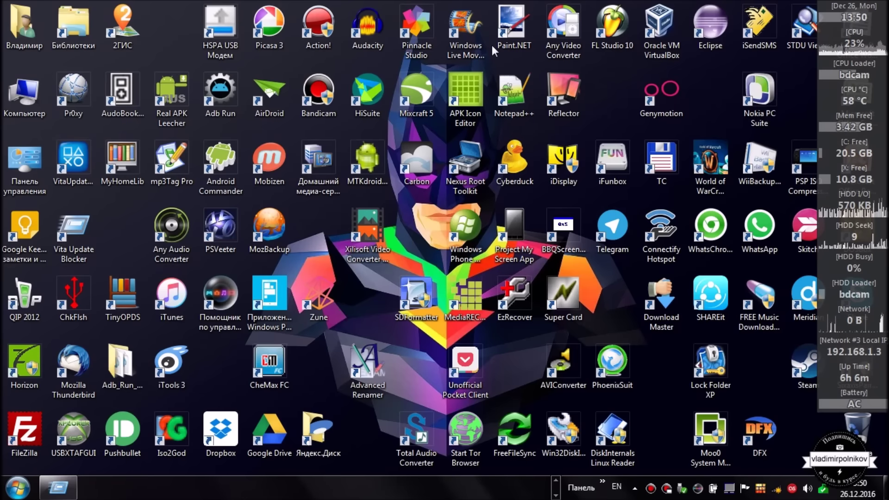
key("super+r")
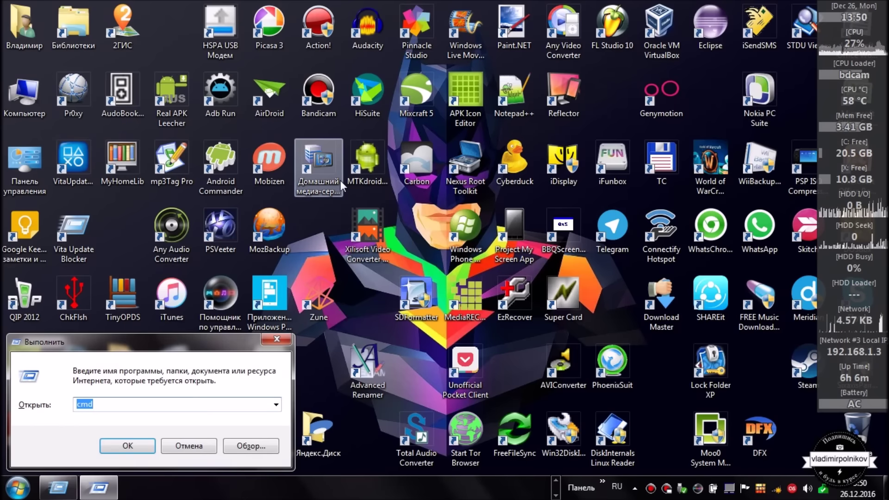
key("Return")
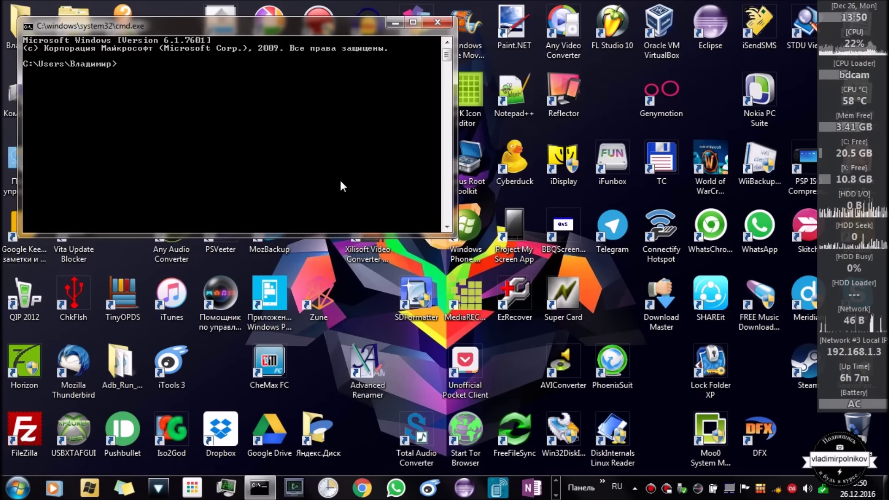
key("alt+shift")
type("exir")
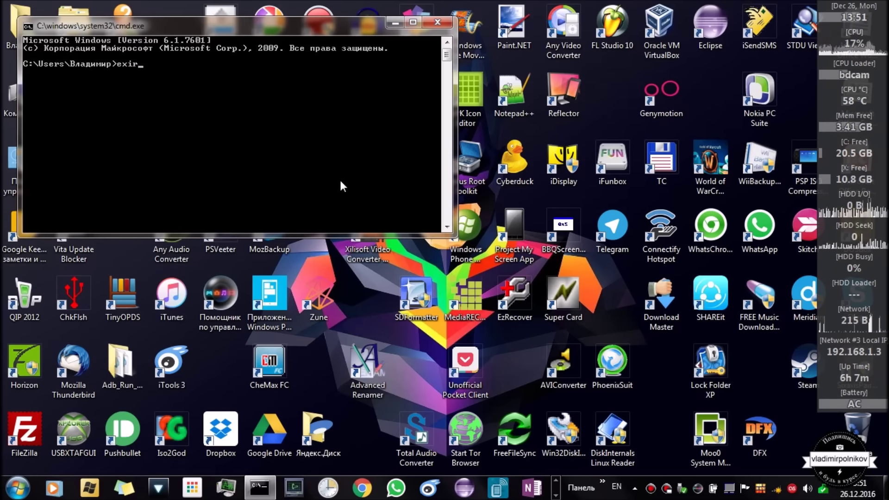
key("BackSpace")
type("t")
key("Return")
Launch the Console terminal program from the application launcher.
key("alt+space")
key("alt+shift")
type("Consol")
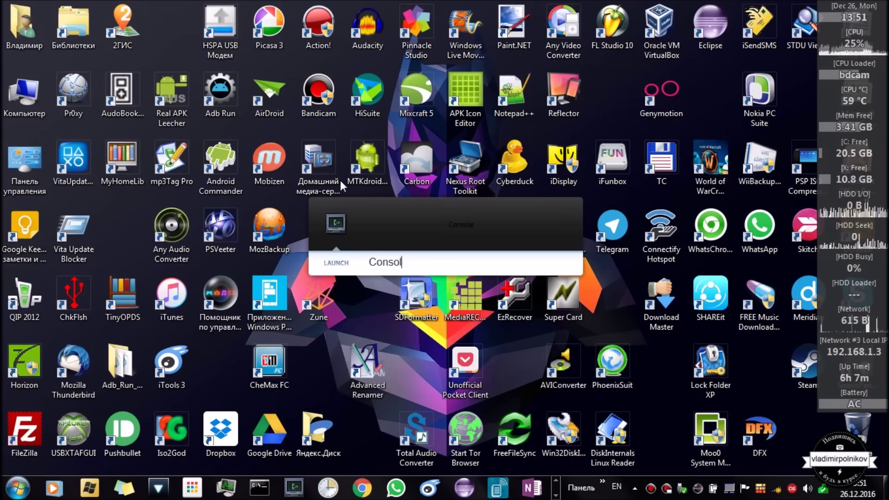
key("Return")
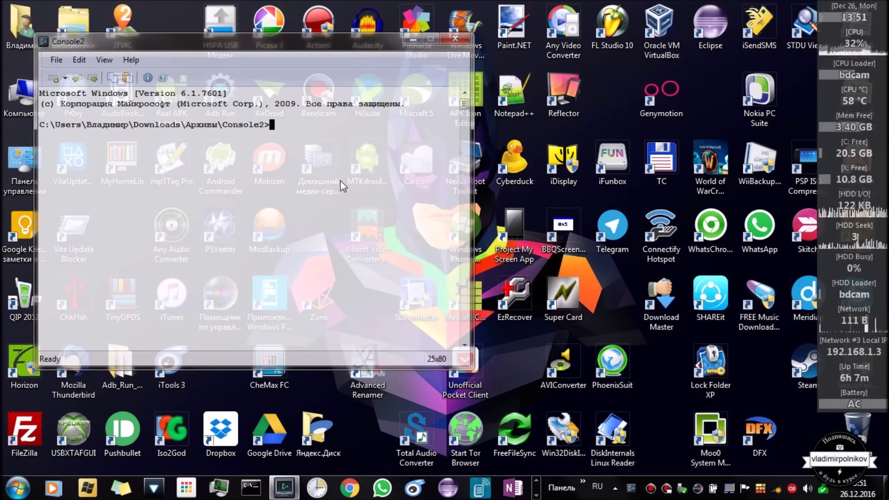
Open an Android session in a new console tab and close the initial Console2 tab.
left_click(65, 79)
left_click(82, 108)
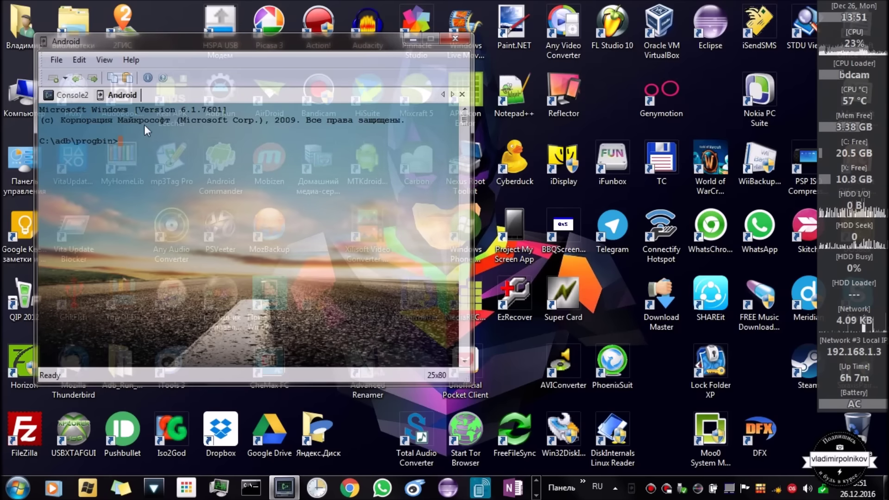
left_click(83, 99)
key("ctrl+w")
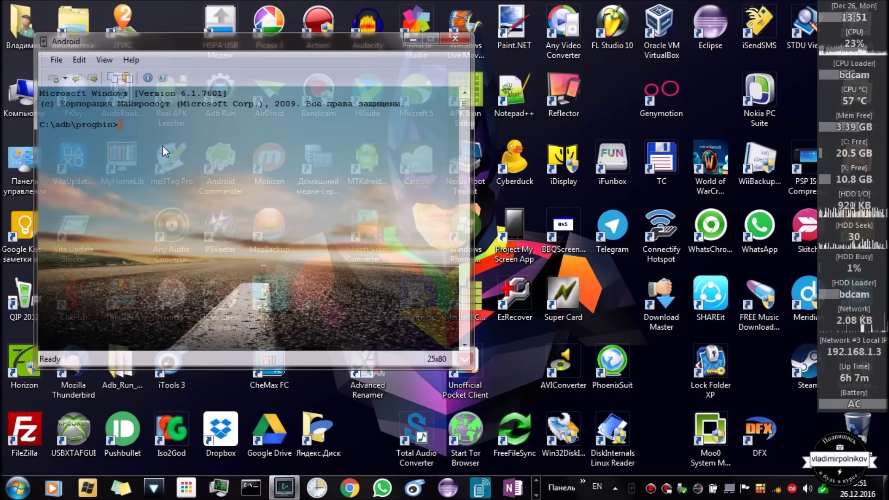
type("фви ес")
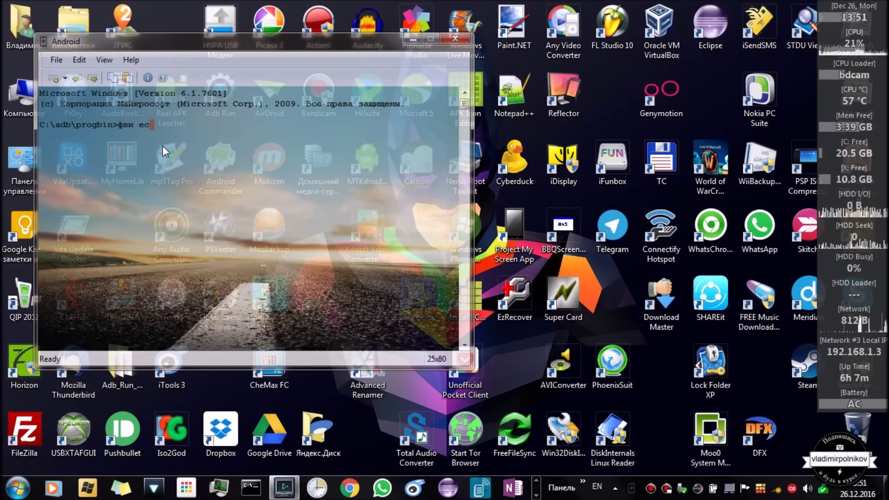
type("s")
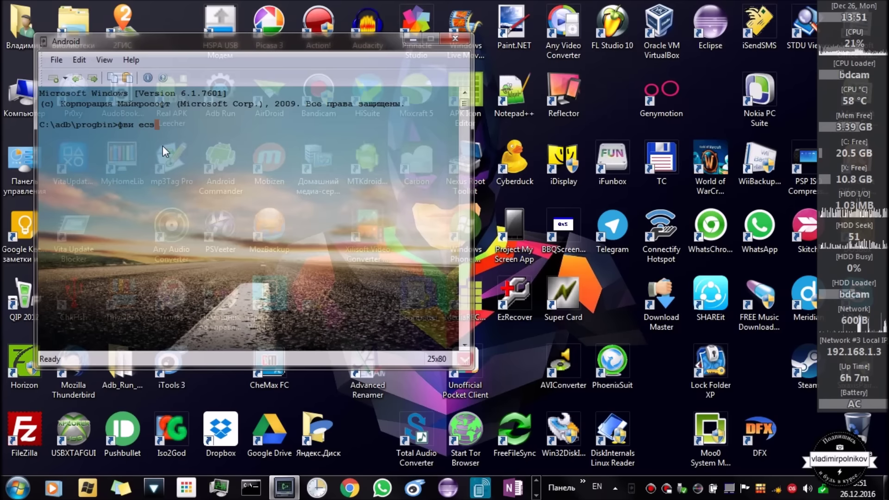
key("Escape")
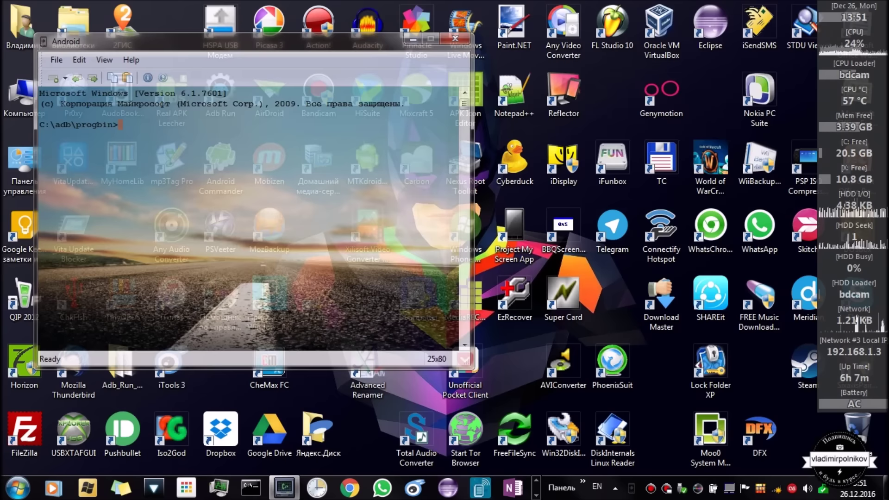
key("alt+shift")
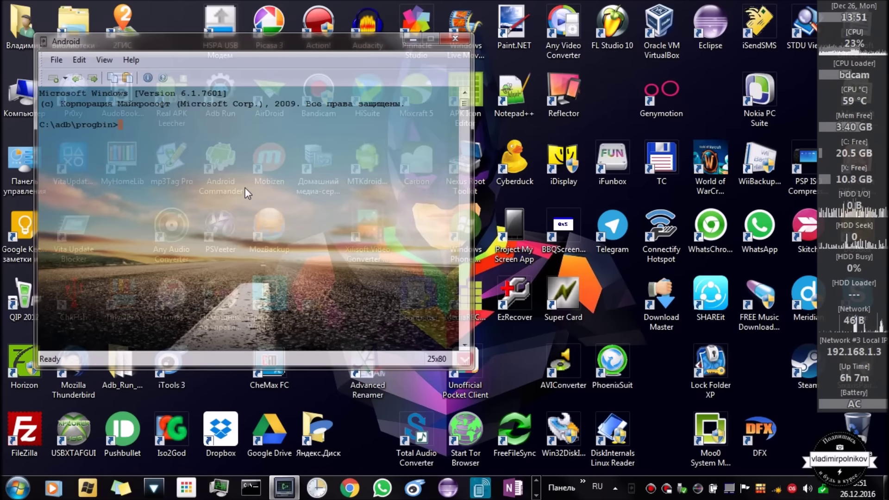
type("ф")
key("BackSpace")
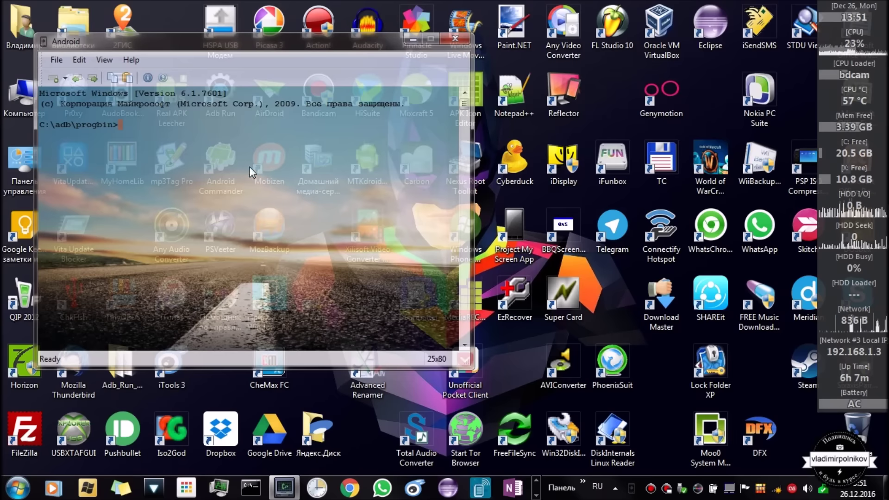
Switch to English input and run "adb tcpip 5555" in the Android console.
key("alt+shift")
type("adb ")
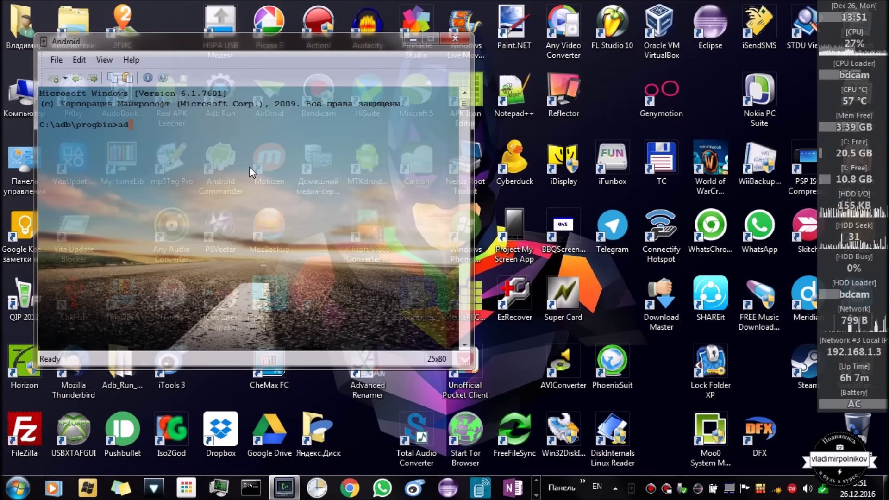
type("tcpi")
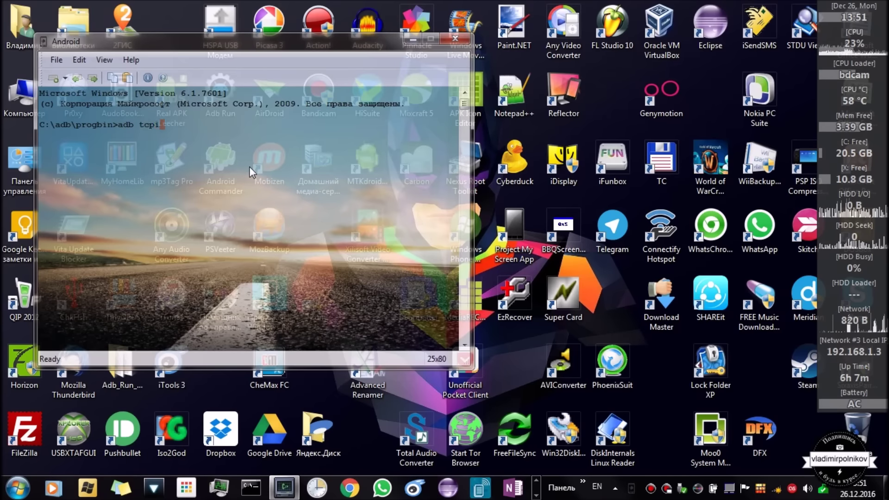
type("p 5555")
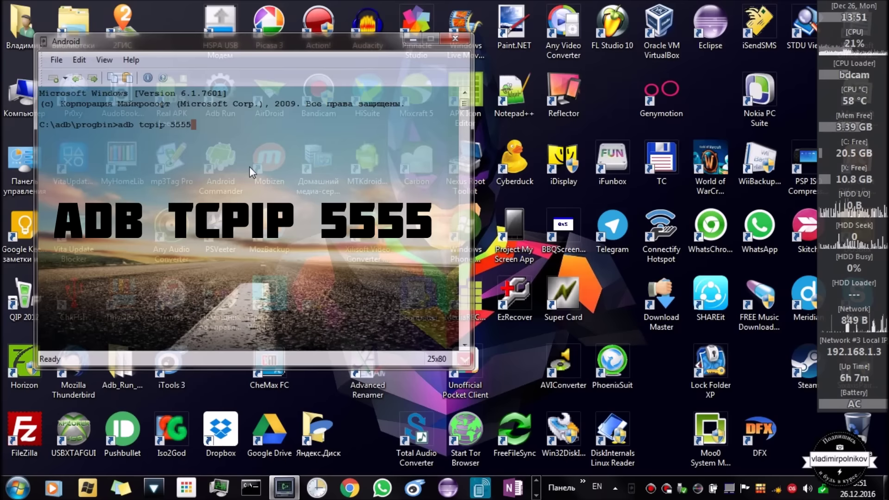
key("Return")
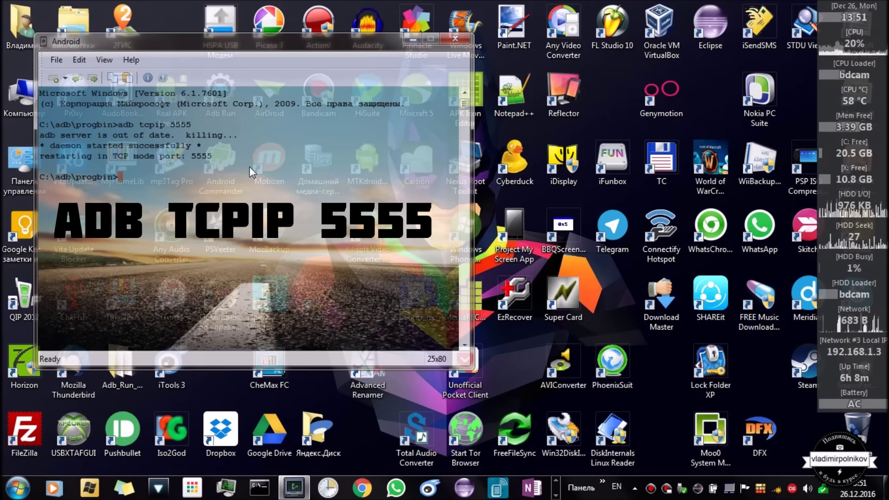
Connect to the phone over Wi-Fi by running "adb connect 192.168.1.14".
type("adb ")
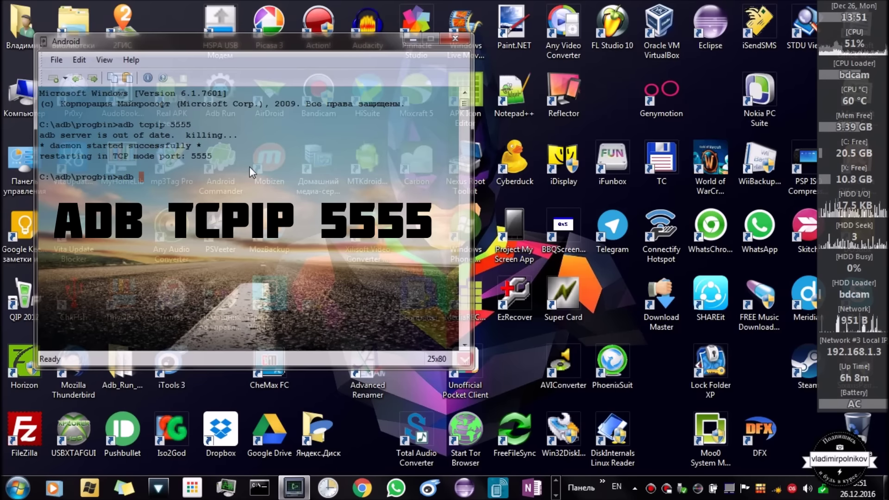
type("connect")
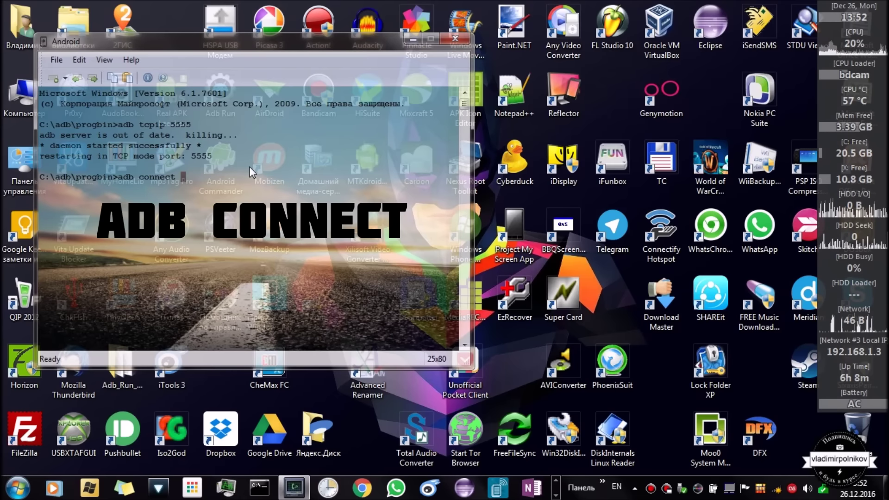
type("192.1")
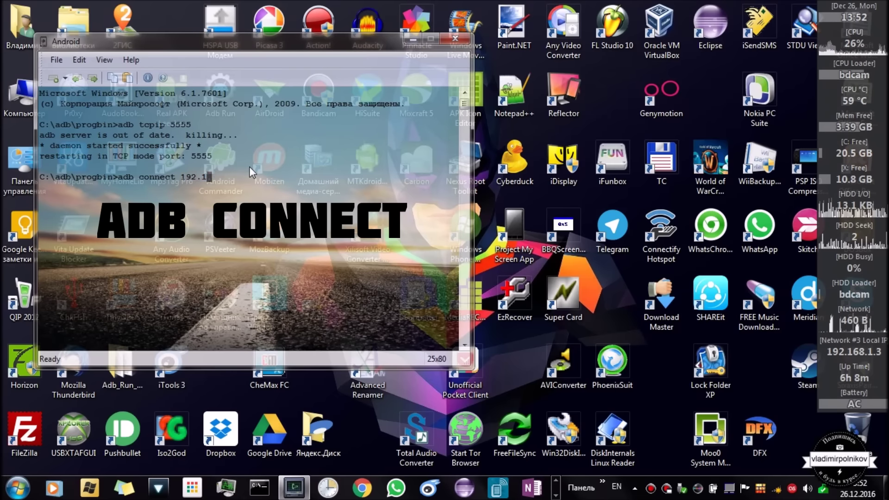
type("68")
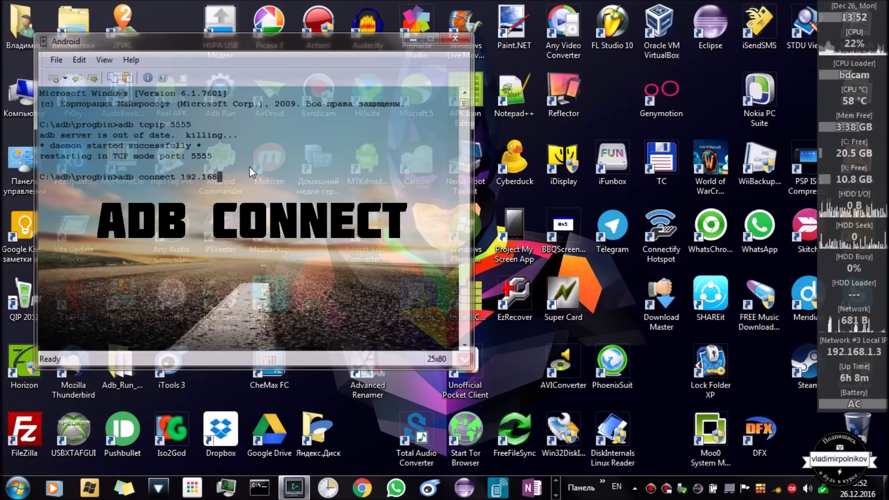
type(".1.14")
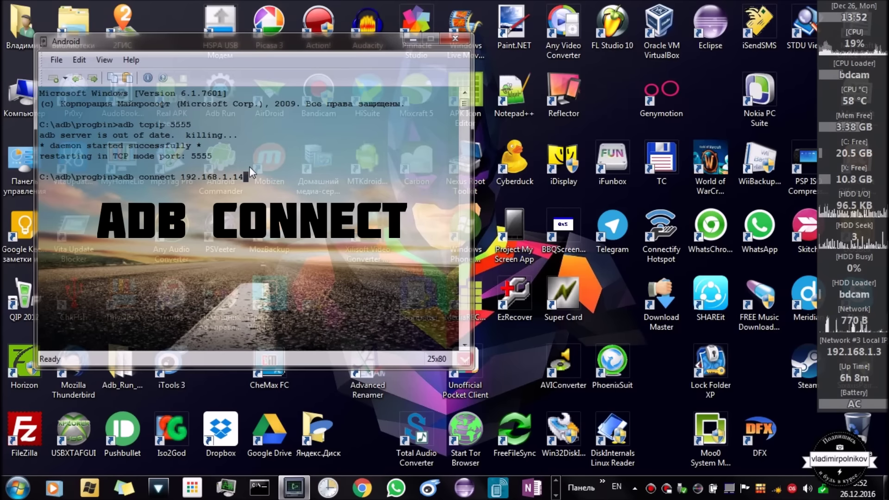
key("Return")
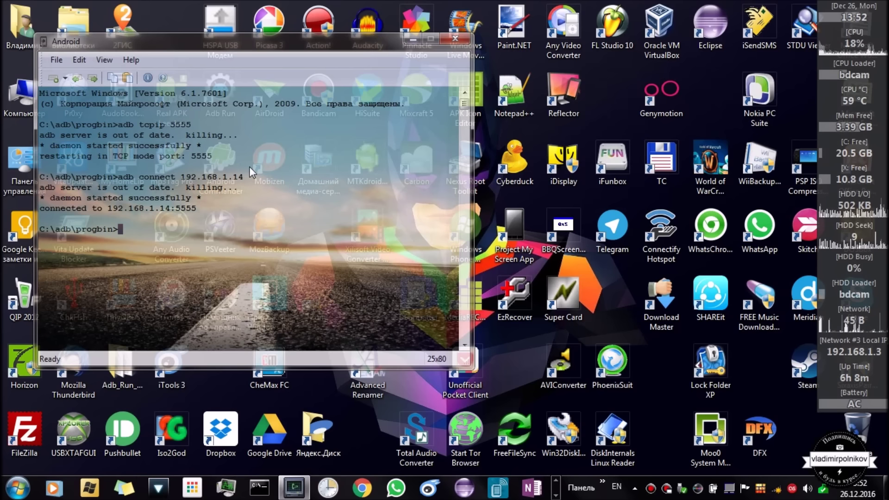
Run "adb_run.exe" from the C:\adb\progbin prompt in the Android console.
type("a")
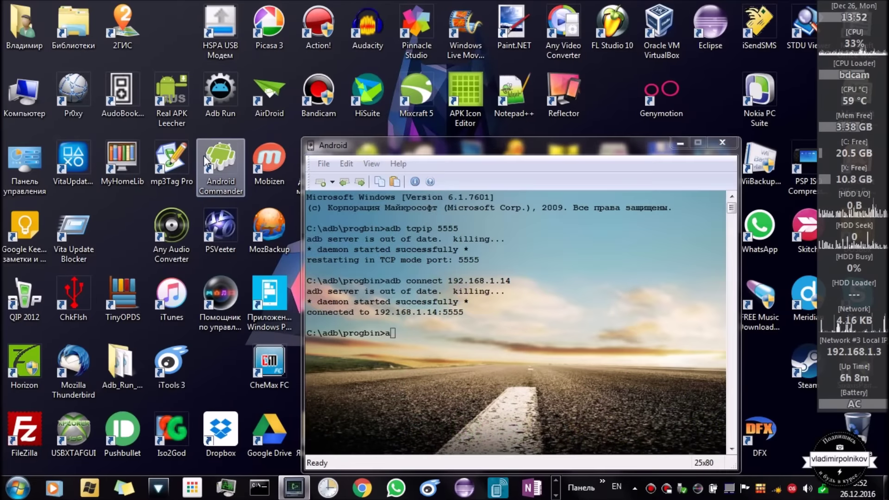
left_click(207, 164)
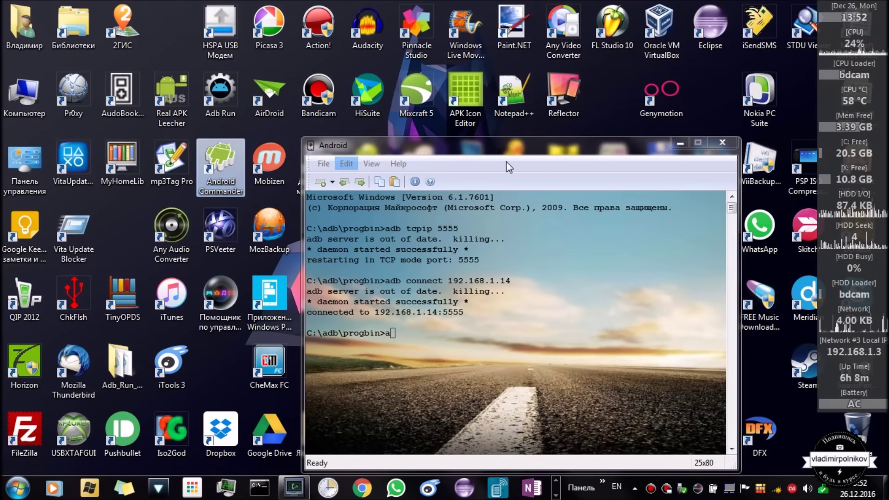
left_click(214, 102)
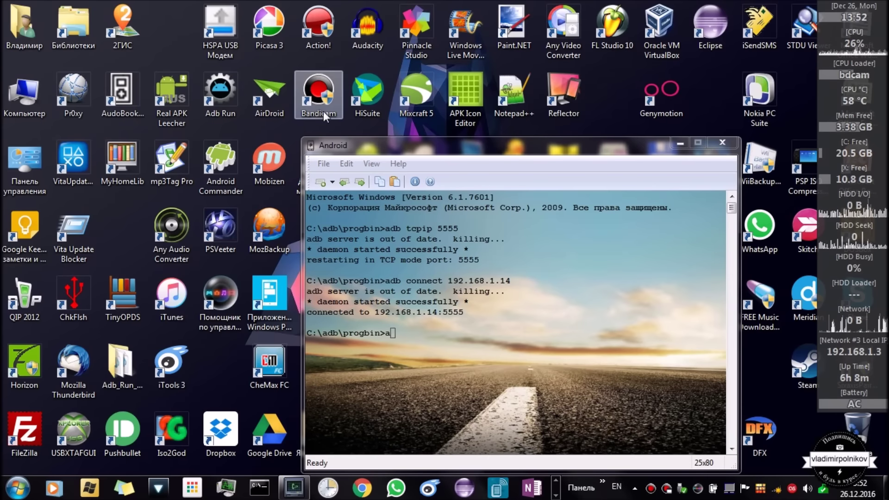
left_click_drag(482, 155, 307, 75)
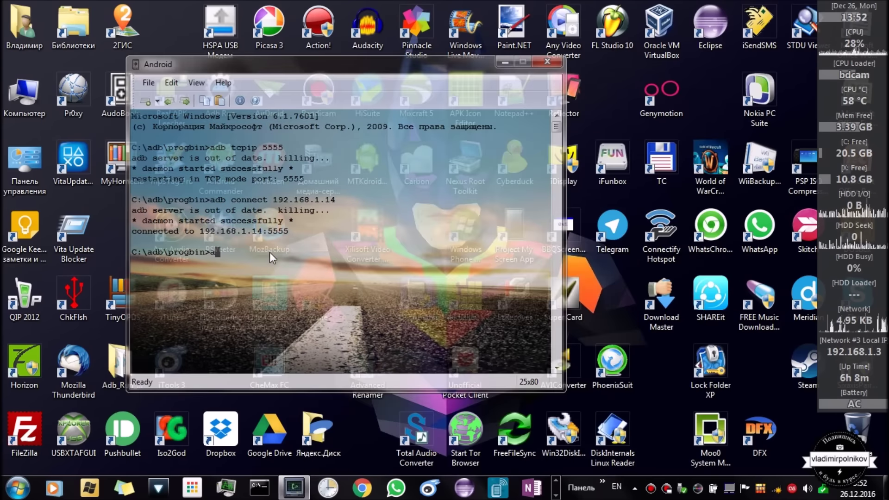
type("db-")
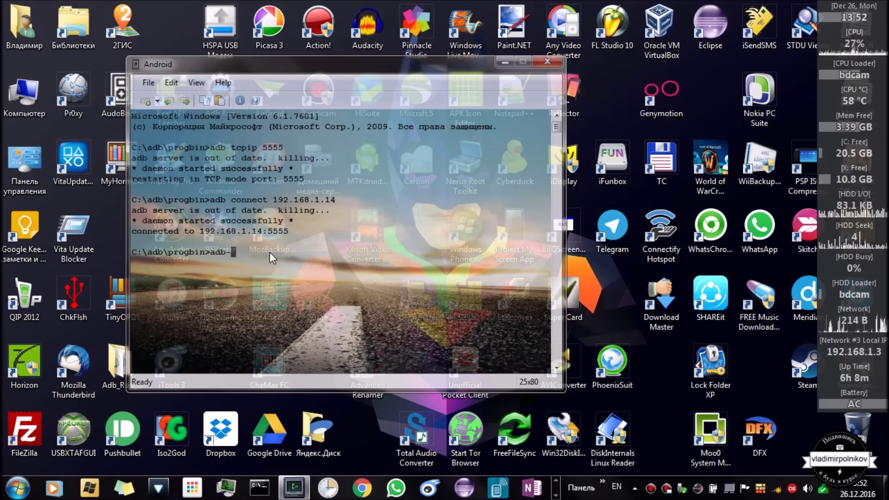
key("BackSpace")
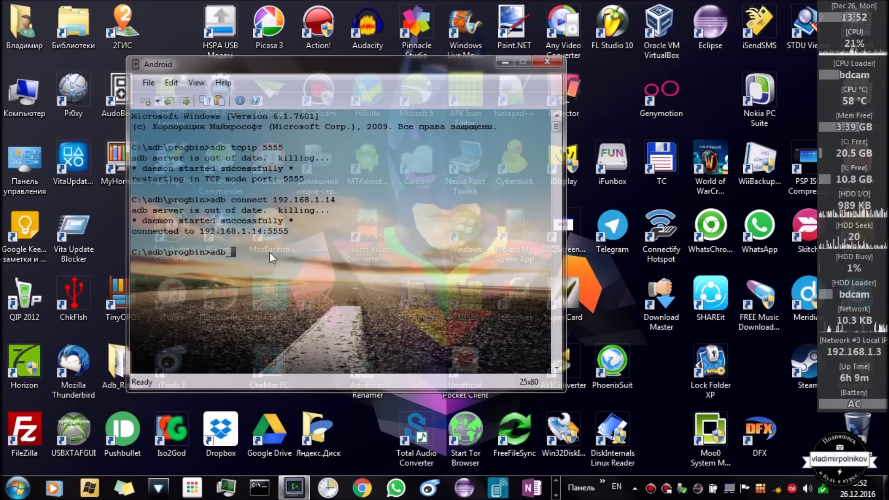
type("_run.exe")
key("Return")
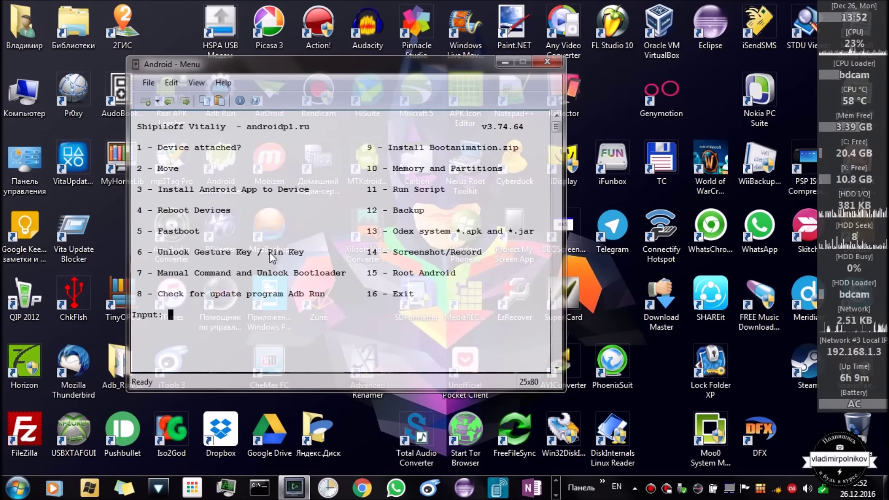
Check in Adb Run whether the phone is attached, using option 1 "Device attached?" and its suboption 1.
type("1")
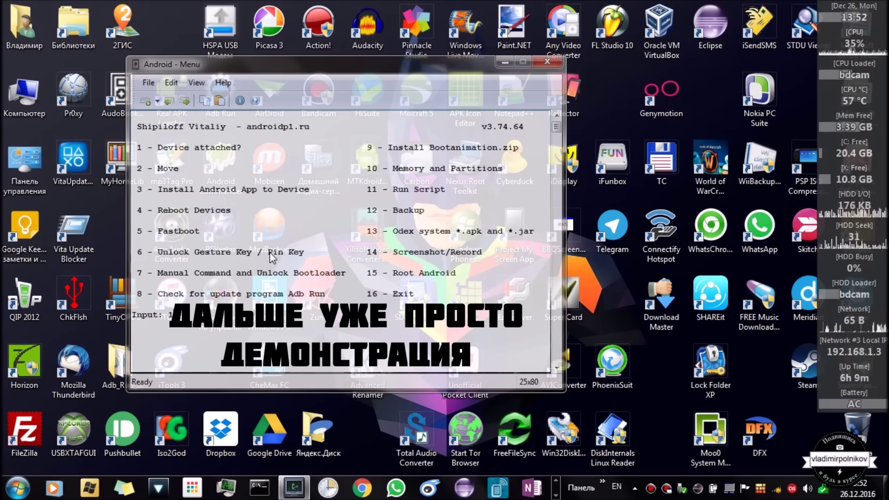
key("Return")
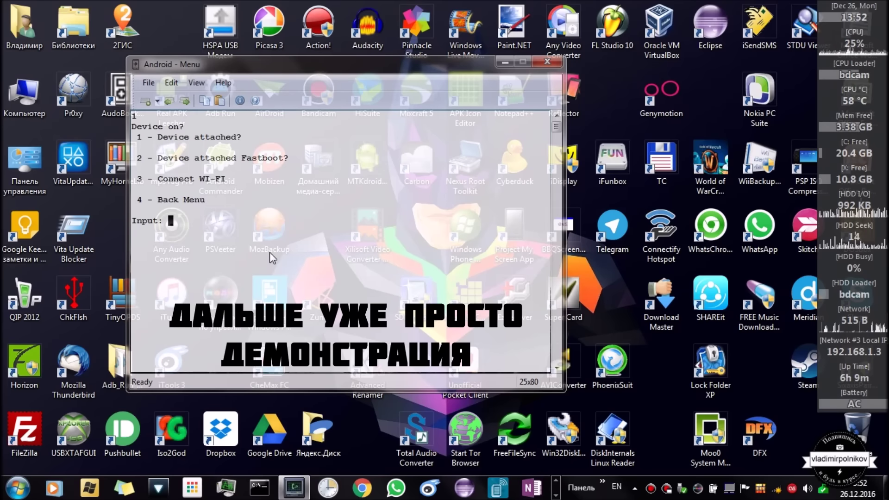
type("1")
key("Return")
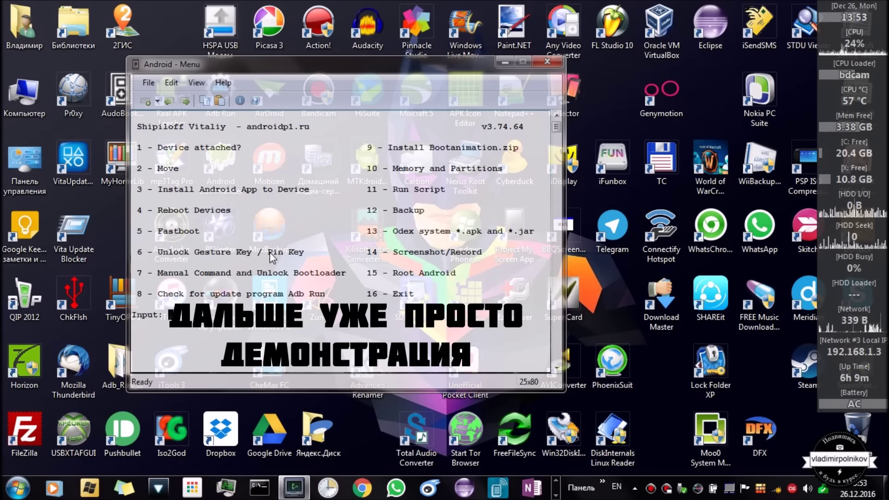
Browse the Nexus 5 portable device in Windows Explorer, return to the Computer view and refresh it.
key("super+e")
scroll(504, 316, "down", 5)
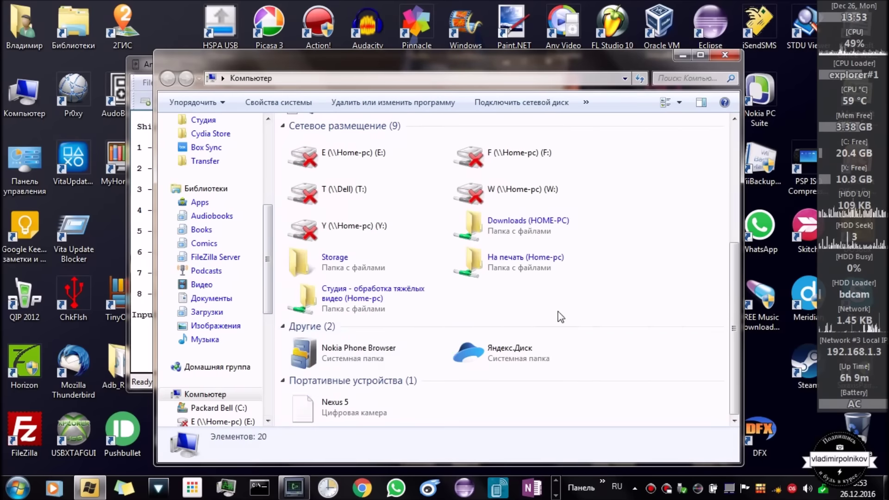
left_click(356, 408)
double_click(401, 410)
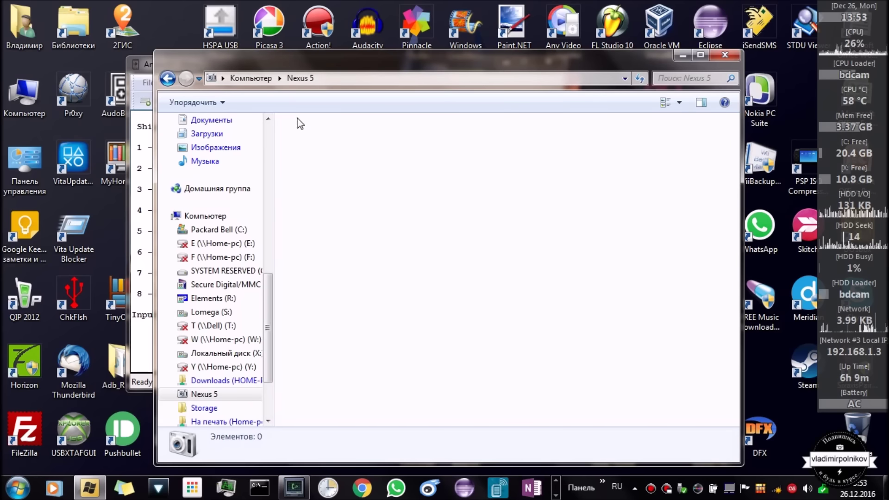
left_click(252, 78)
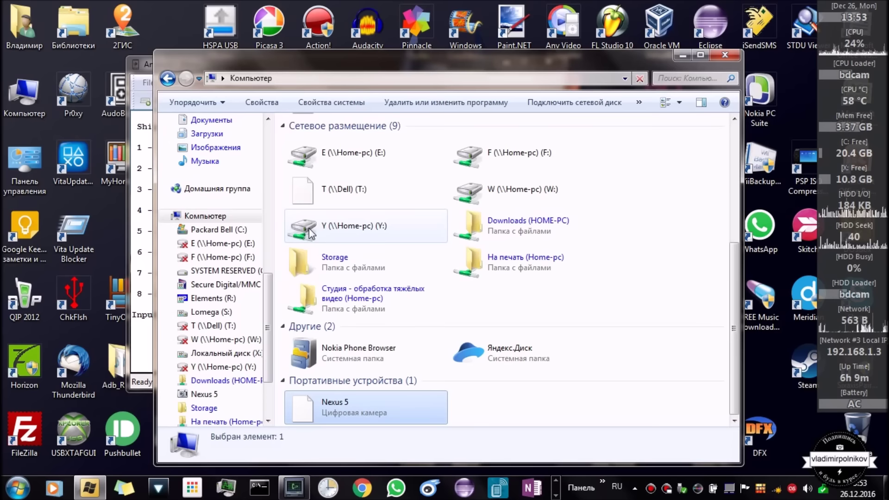
right_click(519, 414)
left_click(553, 320)
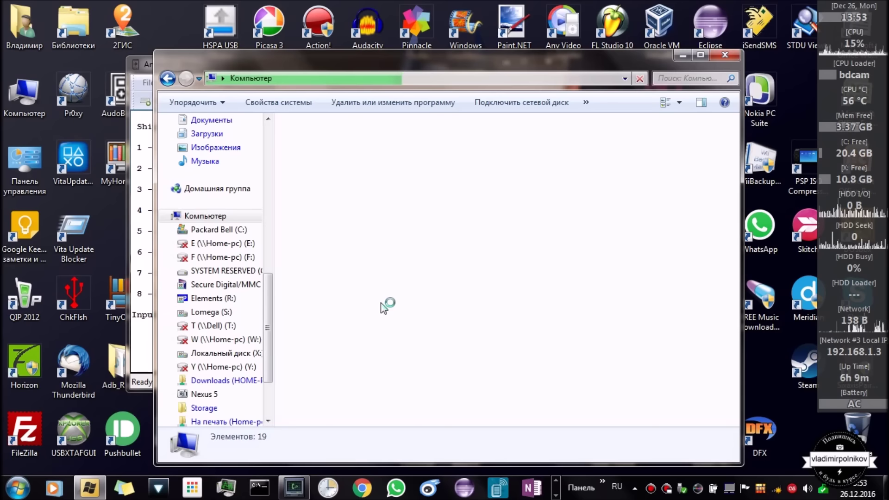
Check the list of safely removable devices and return to the Adb Run console.
left_click(679, 486)
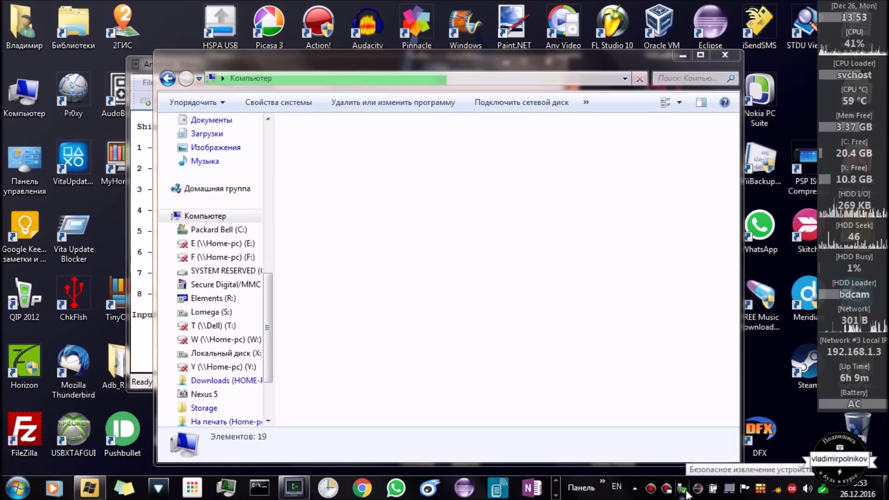
left_click(684, 490)
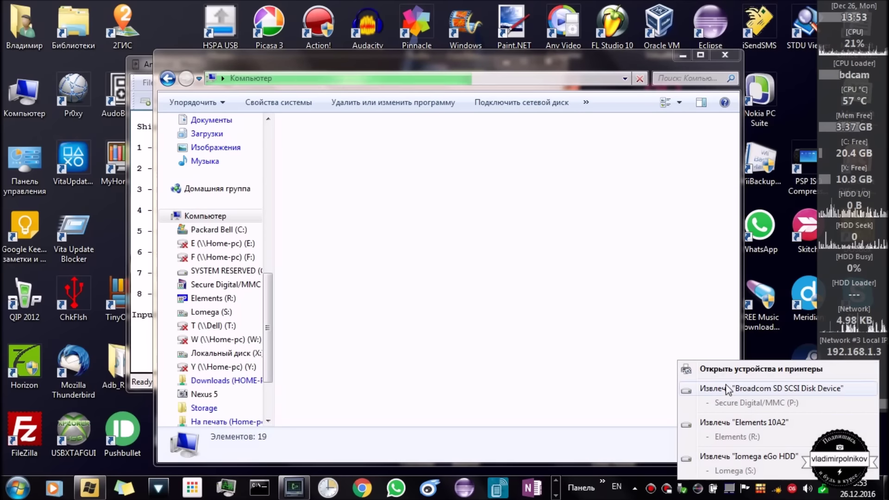
left_click(549, 69)
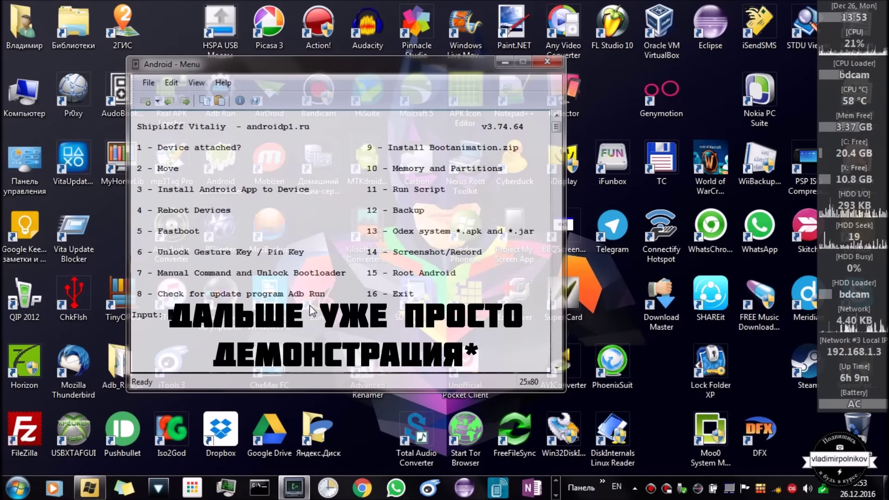
Repeat the "Device attached?" check in Adb Run with option 1 and suboption 1.
type("1")
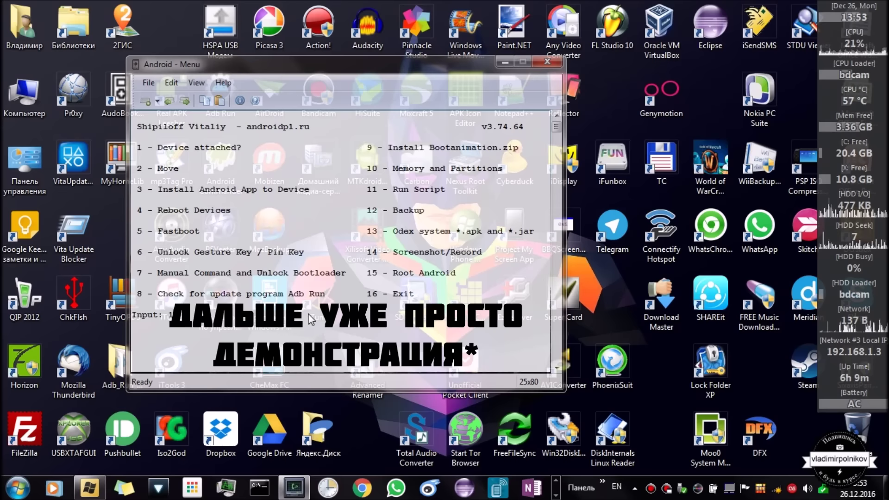
key("Return")
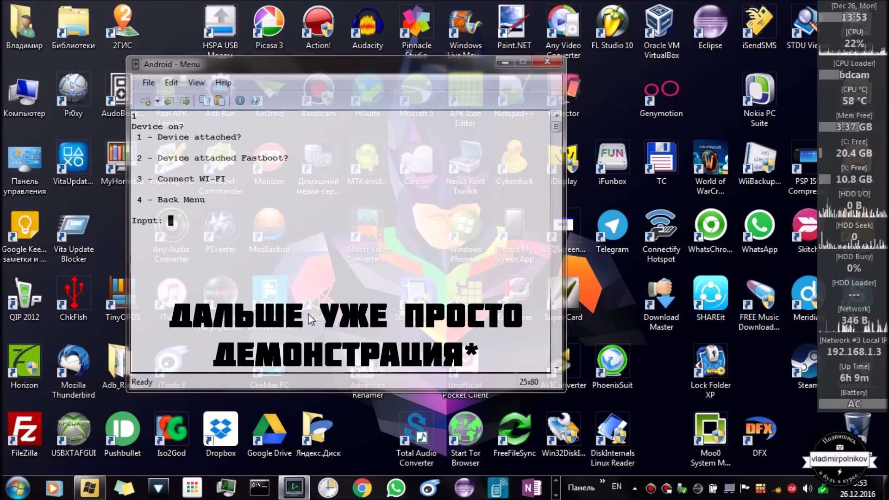
type("1")
key("Return")
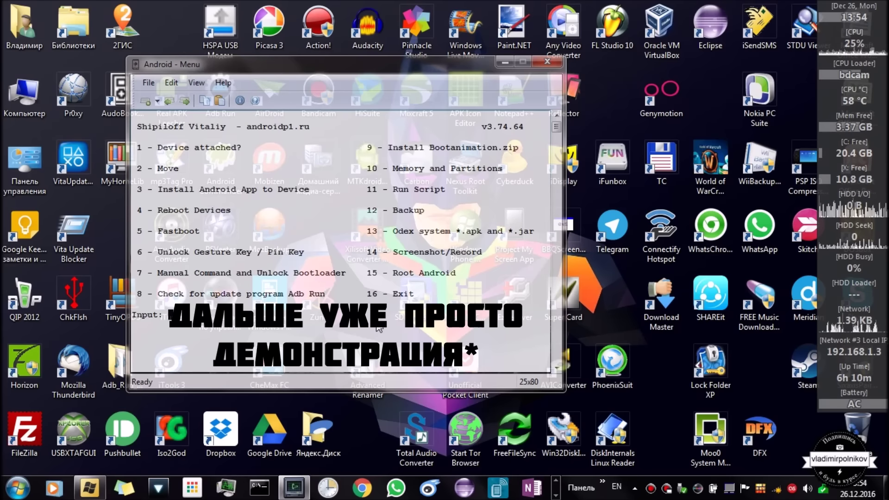
Bring up the Computer window in Windows Explorer and close it, leaving the Adb Run console in front.
left_click(857, 493)
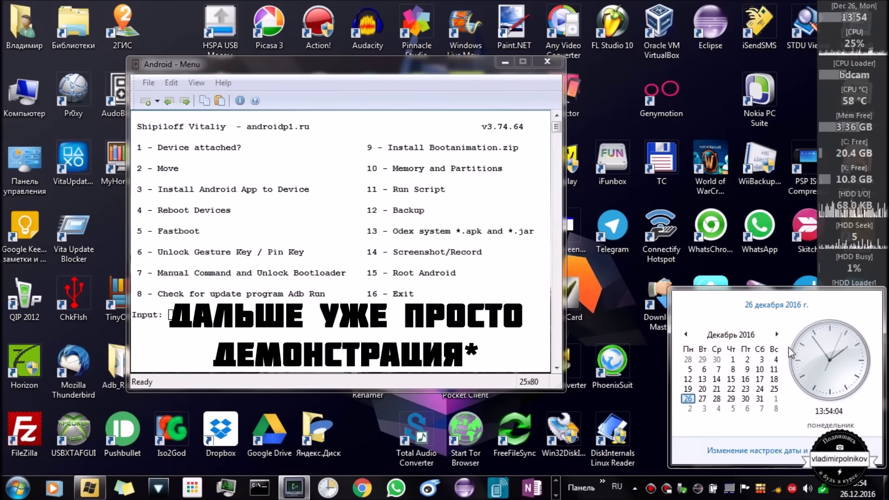
left_click(361, 73)
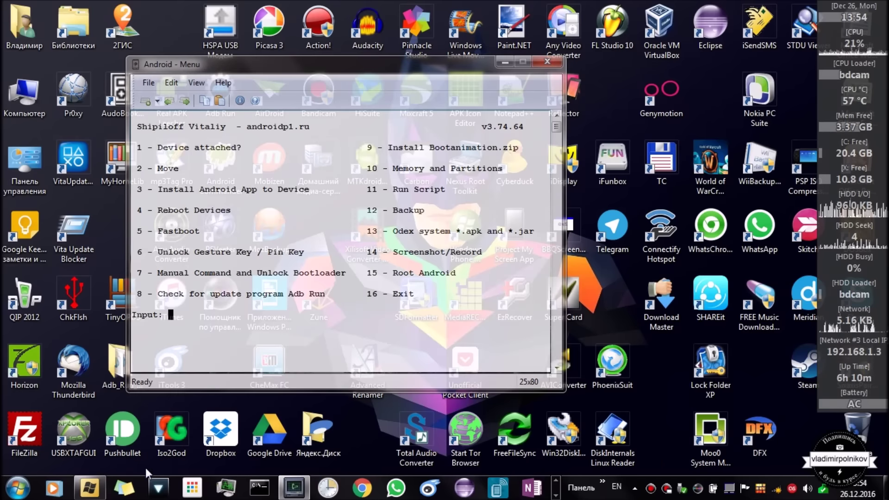
left_click(124, 488)
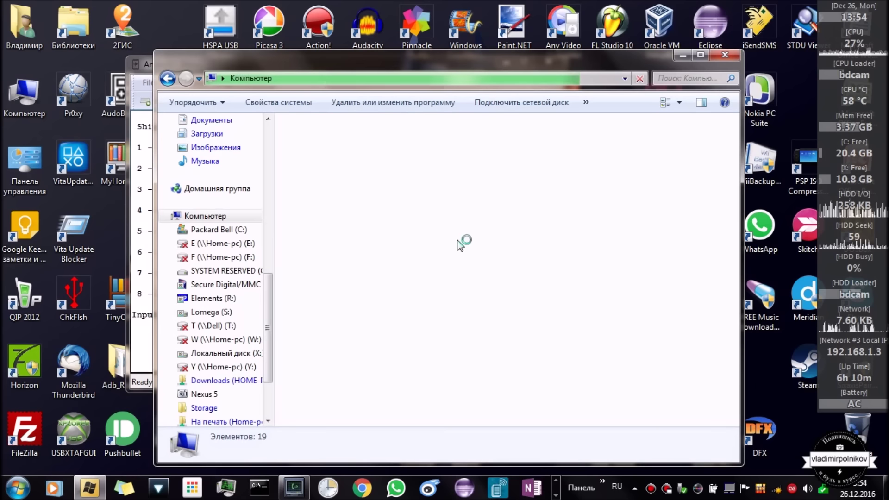
left_click(736, 55)
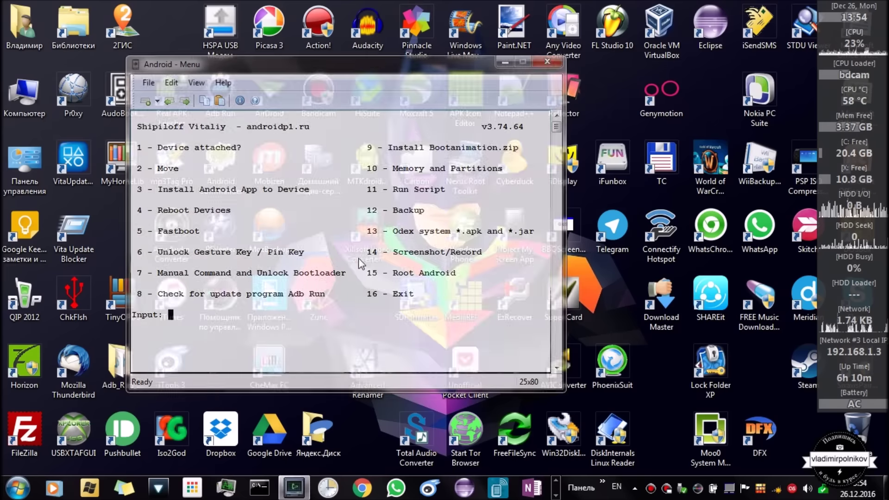
Take a phone screenshot in Adb Run with option 14 "Screenshot/Record" and suboption 1 "Take a Screenshot".
type("`1")
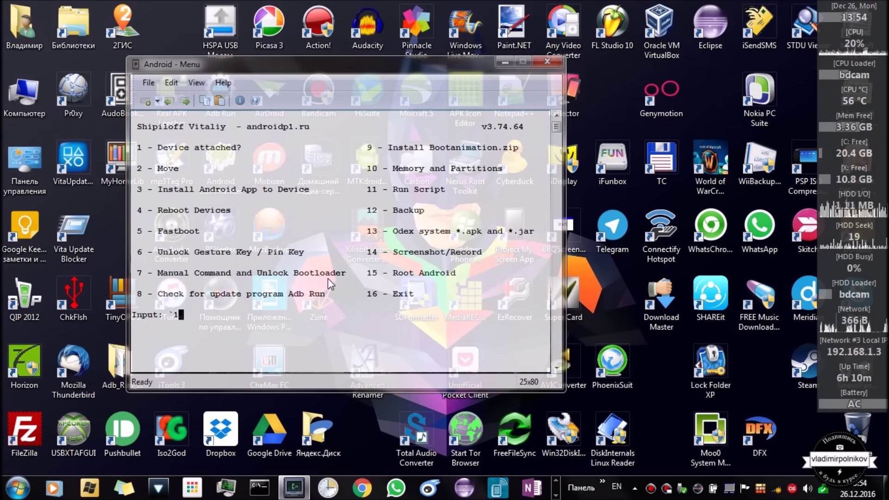
type("4")
key("Left")
key("Left")
key("BackSpace")
key("End")
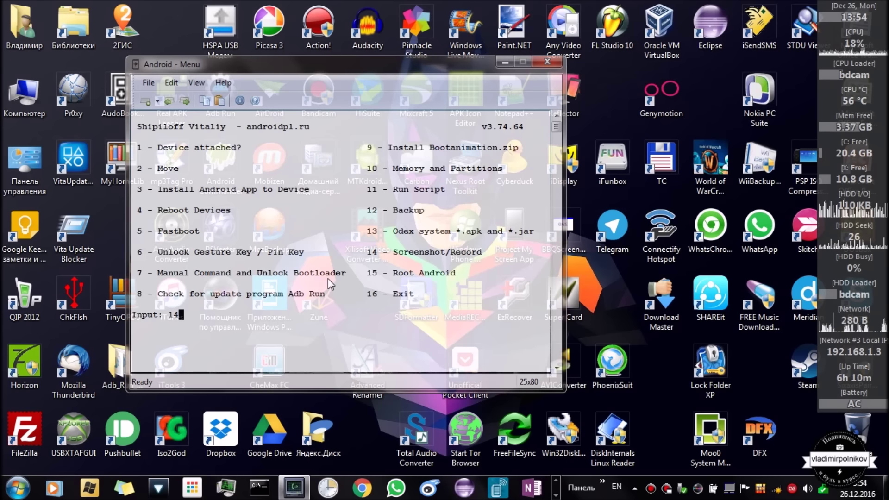
key("Return")
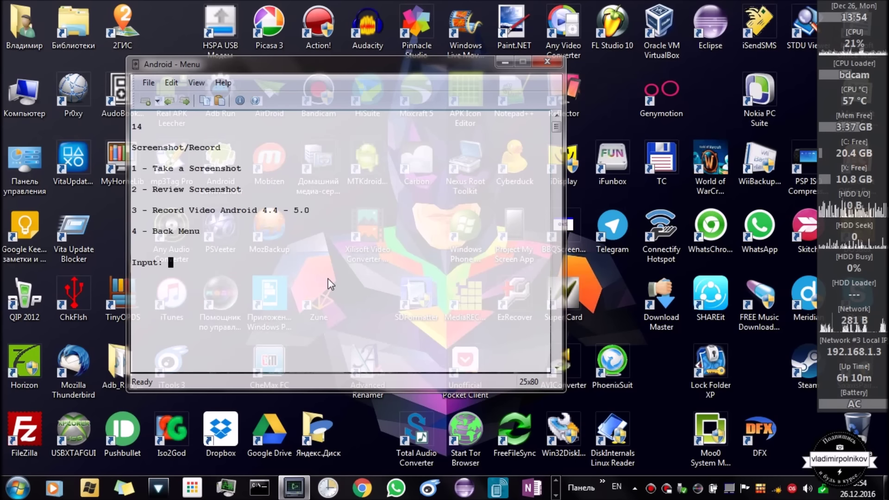
type("1")
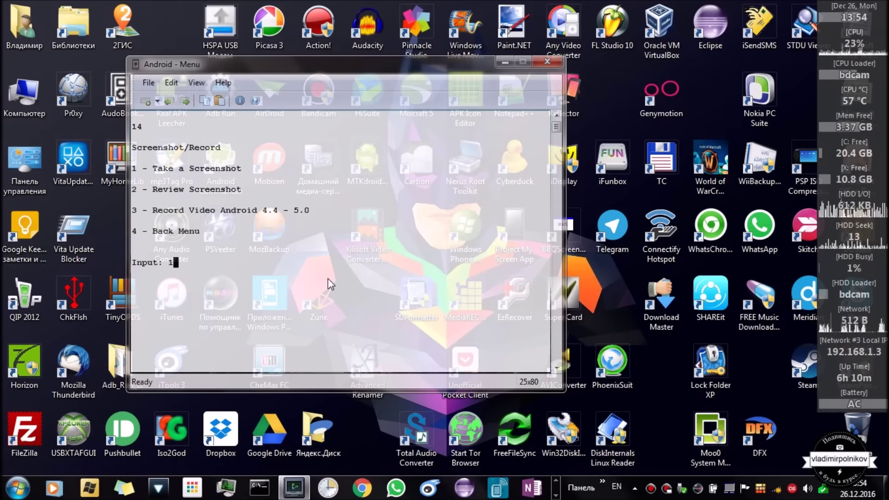
key("Return")
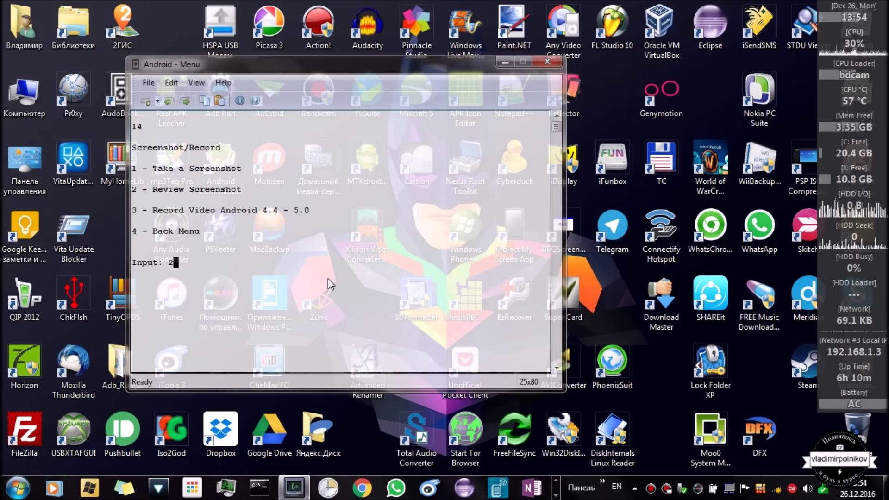
Review the captured screenshots with suboption 2, examine androidp1.ru_13.54.29.png at different zoom levels in the photo viewer, and close it.
type("1")
key("Return")
double_click(324, 158)
scroll(475, 100, "up", 5)
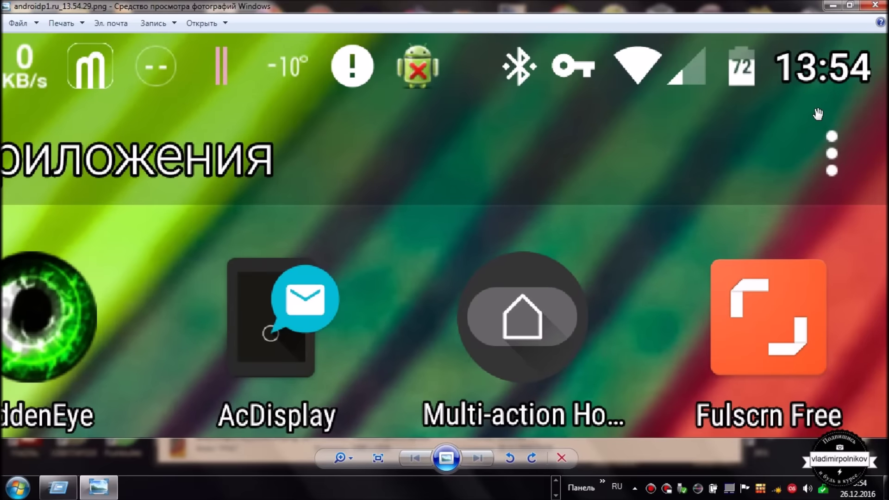
scroll(365, 213, "down", 5)
scroll(544, 83, "up", 3)
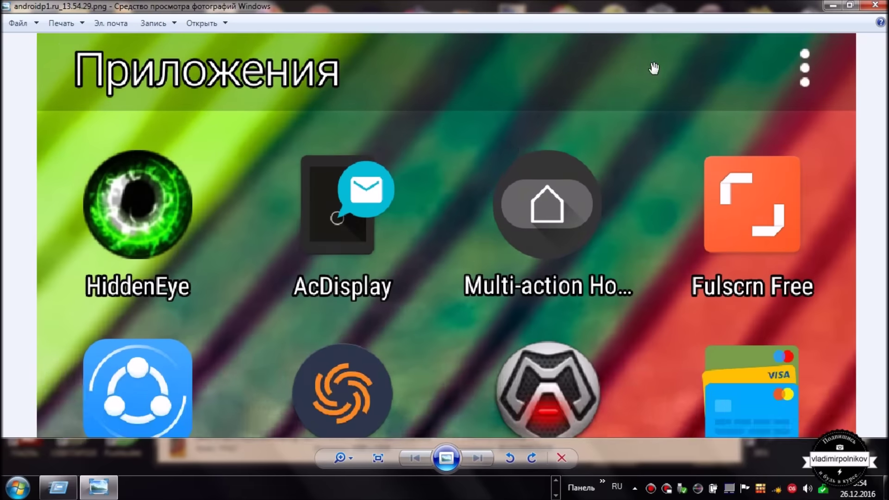
scroll(653, 68, "down", 4)
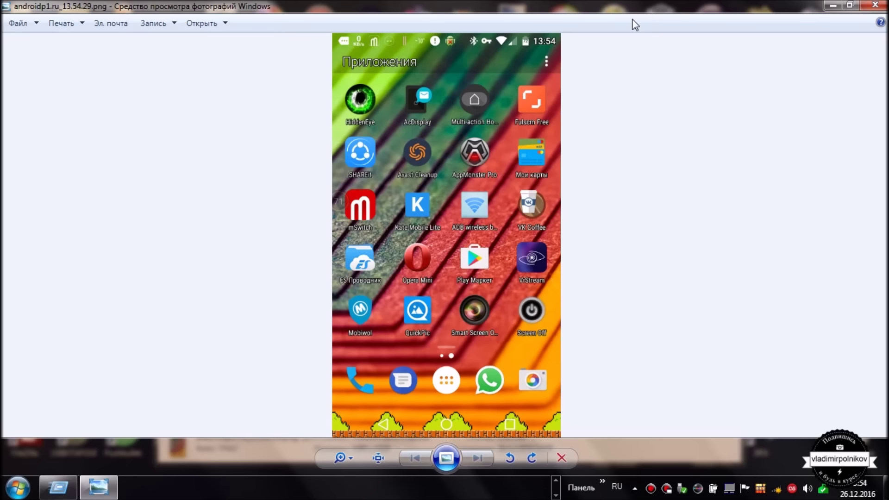
left_click(873, 6)
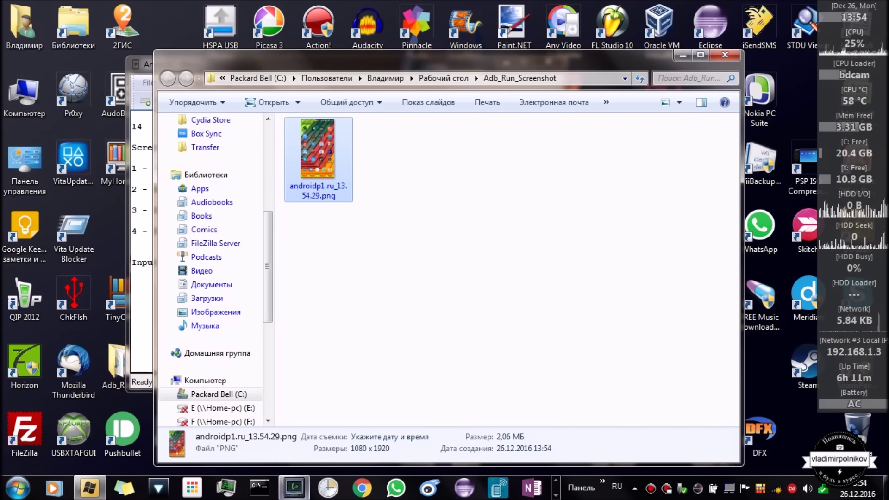
Switch back to the Adb Run console and take another phone screenshot with suboption 1 "Take a Screenshot".
key("alt+Tab")
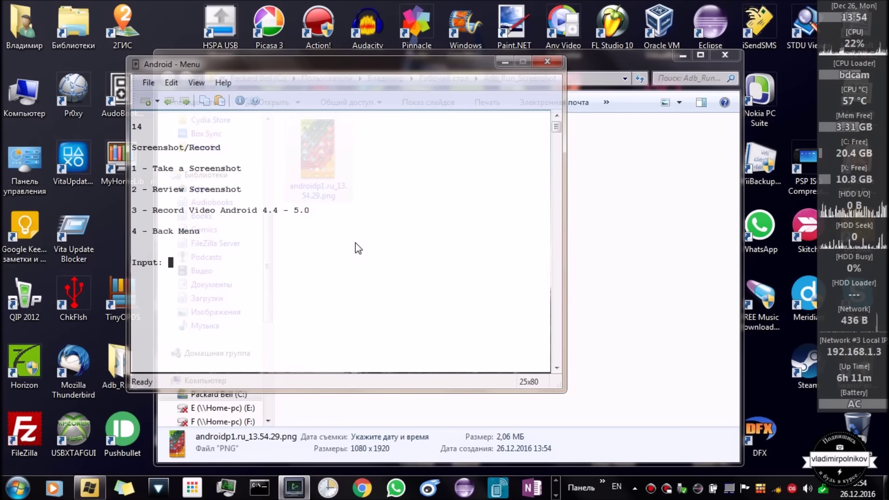
type("1")
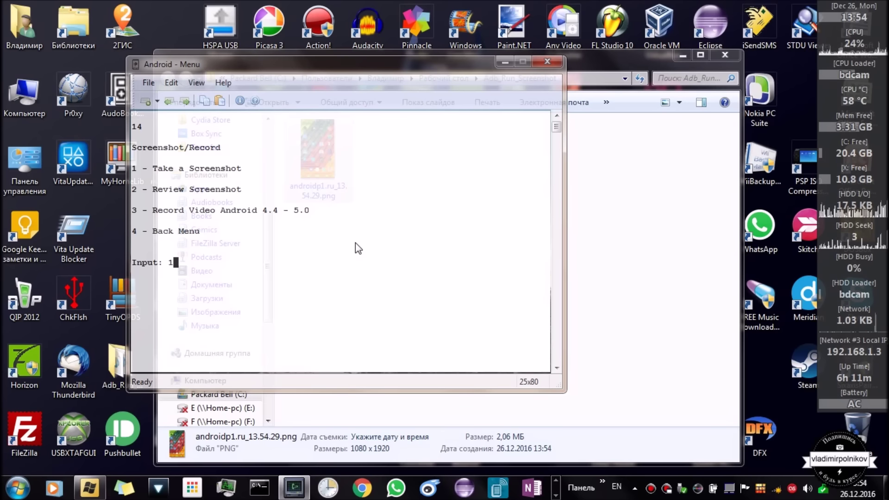
key("Return")
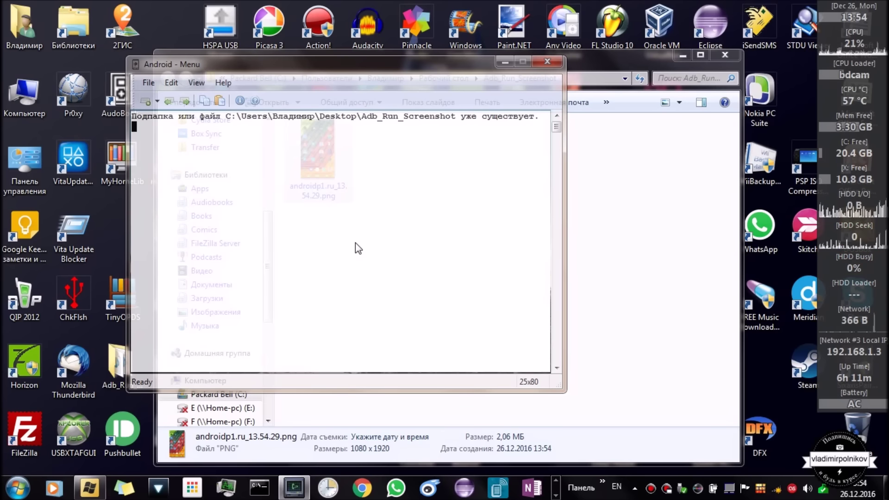
Refresh the Adb_Run_Screenshot folder in Windows Explorer until the new capture is listed.
left_click(648, 224)
right_click(521, 181)
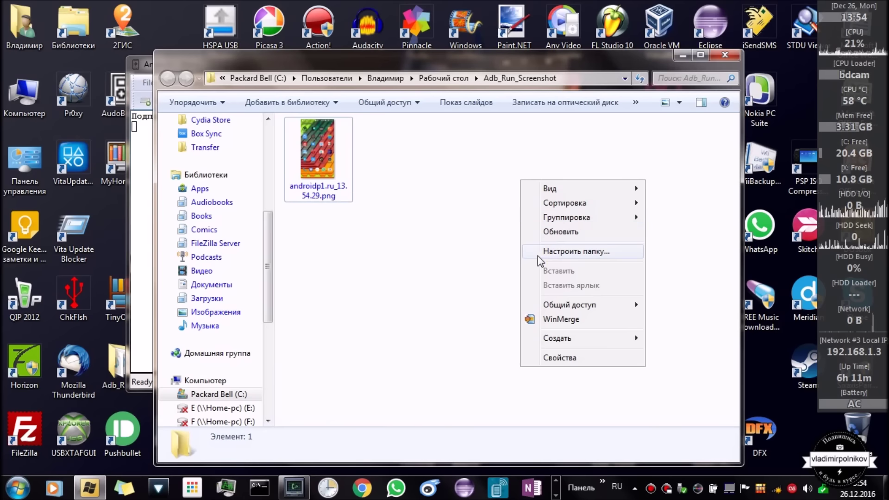
left_click(549, 233)
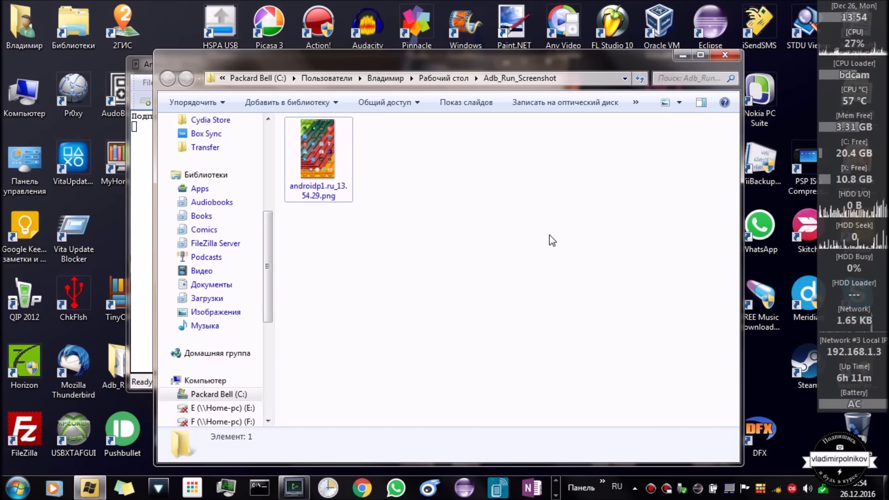
right_click(459, 168)
left_click(485, 206)
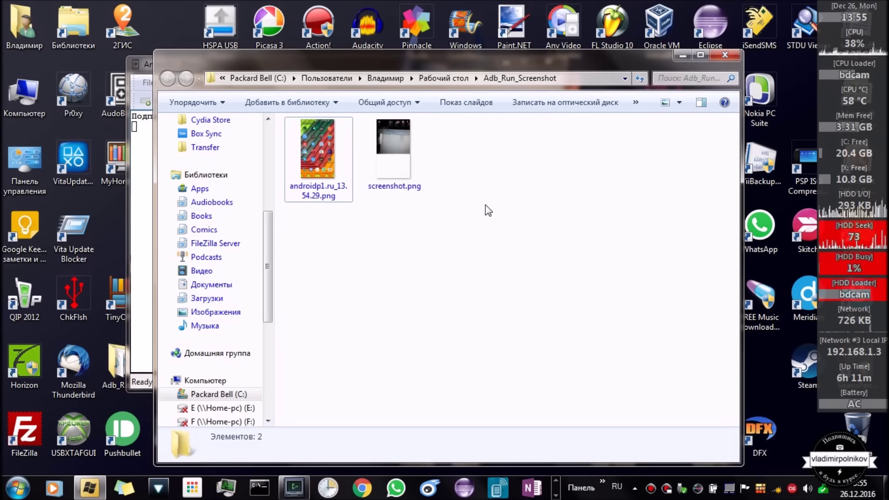
right_click(482, 193)
left_click(503, 238)
Open androidp1.ru_13.55.01.png in the photo viewer, examine it enlarged and at full view, and close the viewer.
double_click(379, 157)
scroll(421, 214, "up", 4)
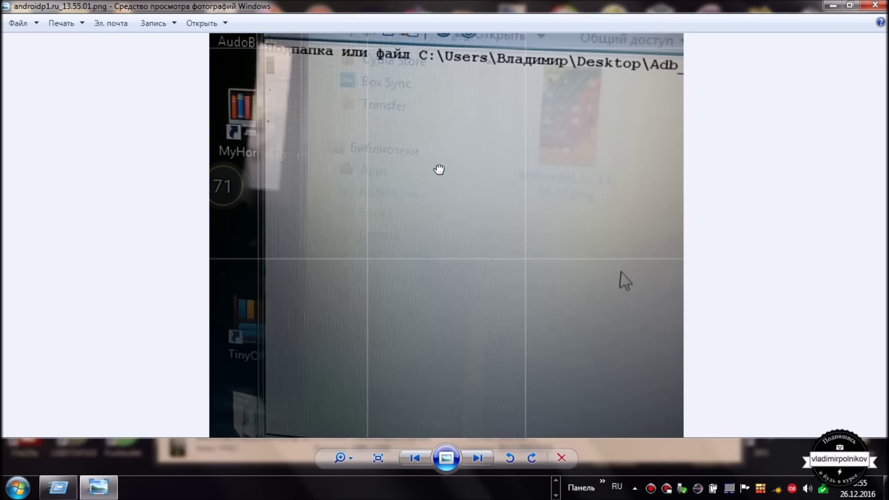
left_click_drag(439, 169, 429, 218)
left_click_drag(592, 221, 510, 266)
left_click_drag(514, 176, 478, 187)
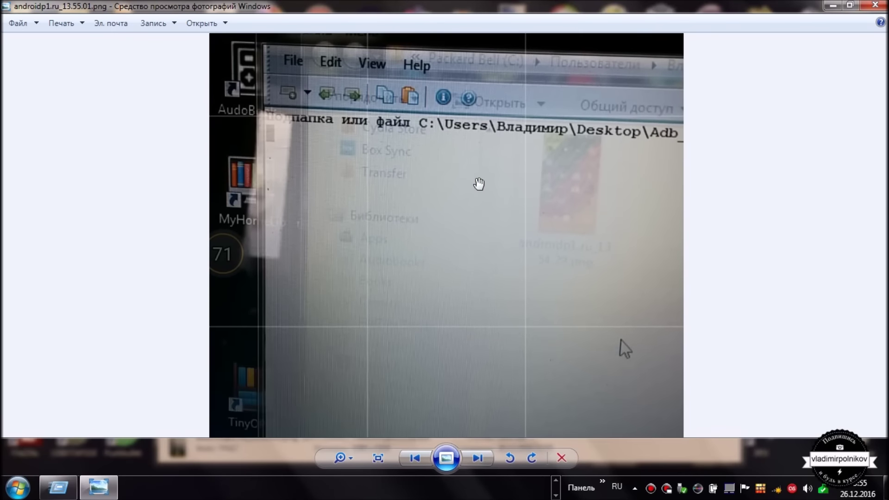
scroll(478, 187, "up", 2)
scroll(299, 233, "down", 4)
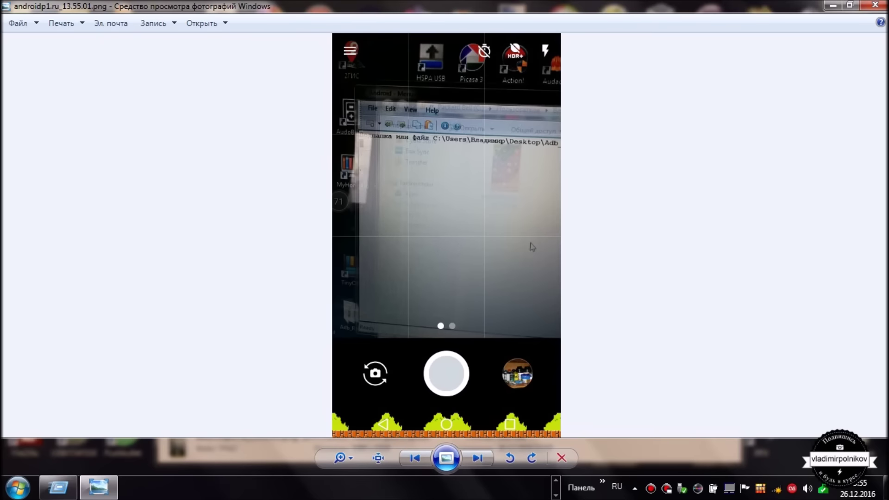
left_click(875, 5)
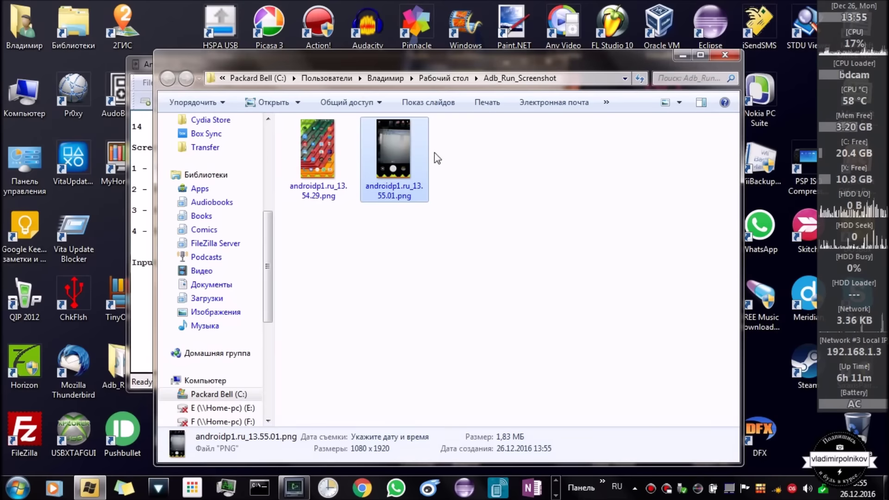
Return to the Adb Run main menu with suboption 4 "Back Menu" and open option 4 "Reboot Devices".
left_click(145, 67)
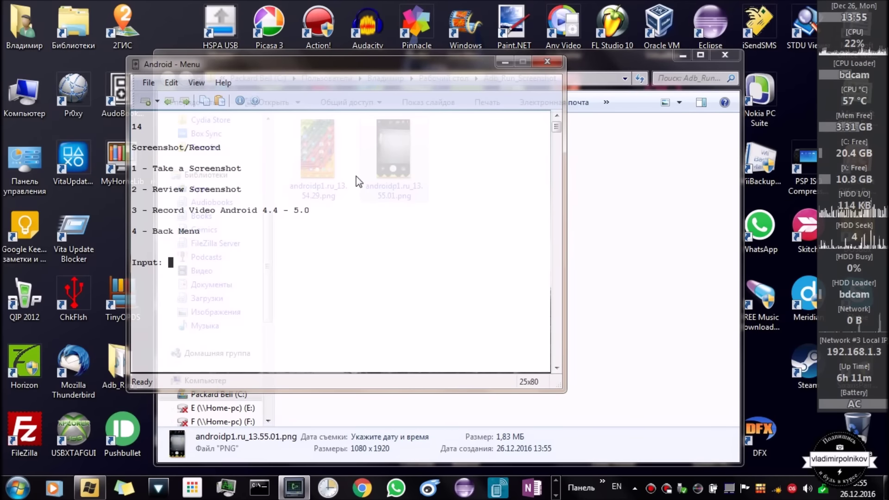
type("4")
key("Return")
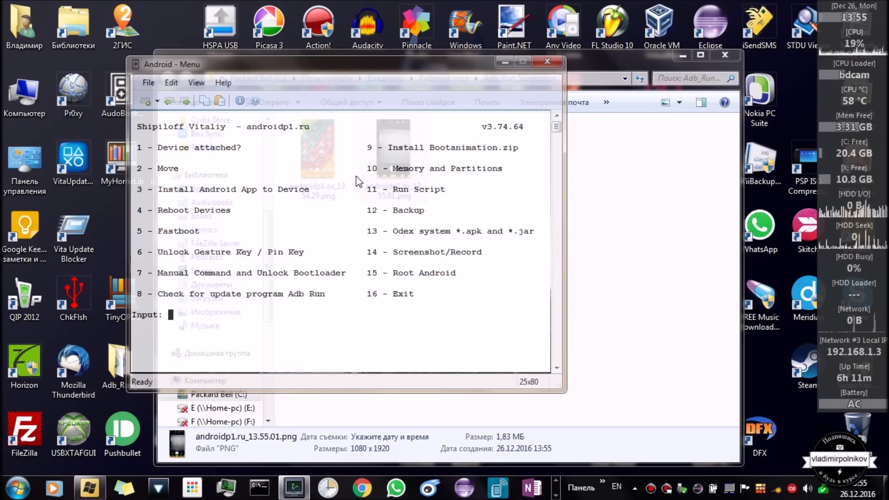
type("4")
key("Return")
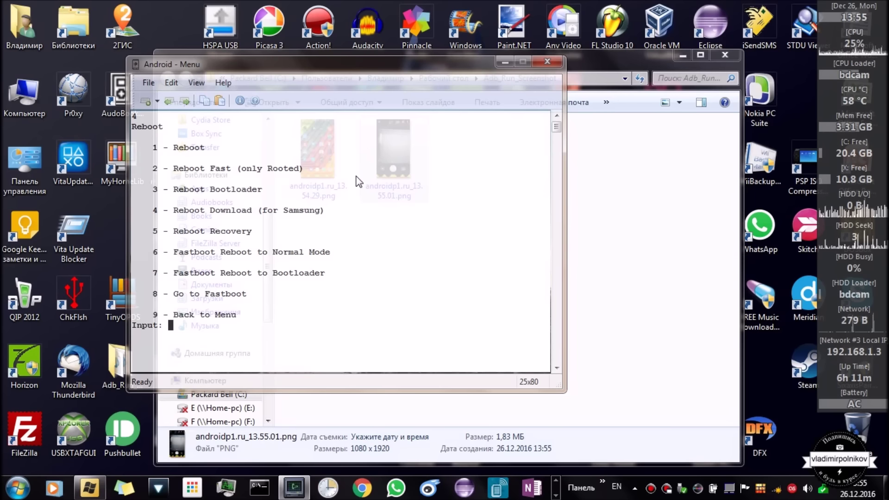